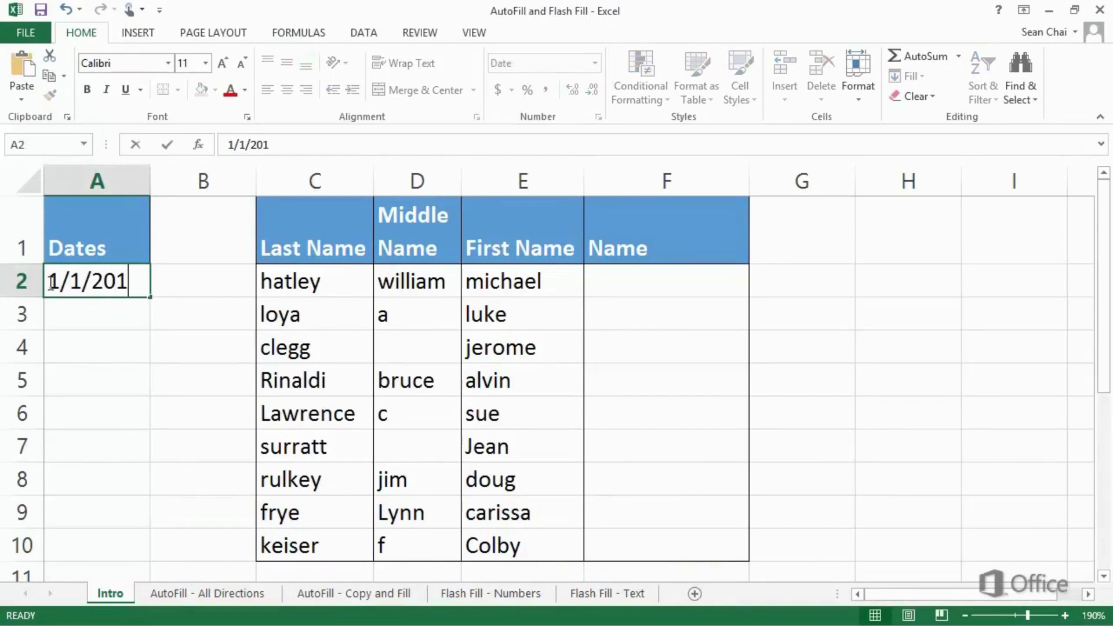
Step: Enter the consecutive dates 1/1/2013, 1/2/2013 and 1/3/2013 individually in cells A2 to A4 of the Dates column
{"action": "key", "text": "Return"}
{"action": "type", "text": "1/"}
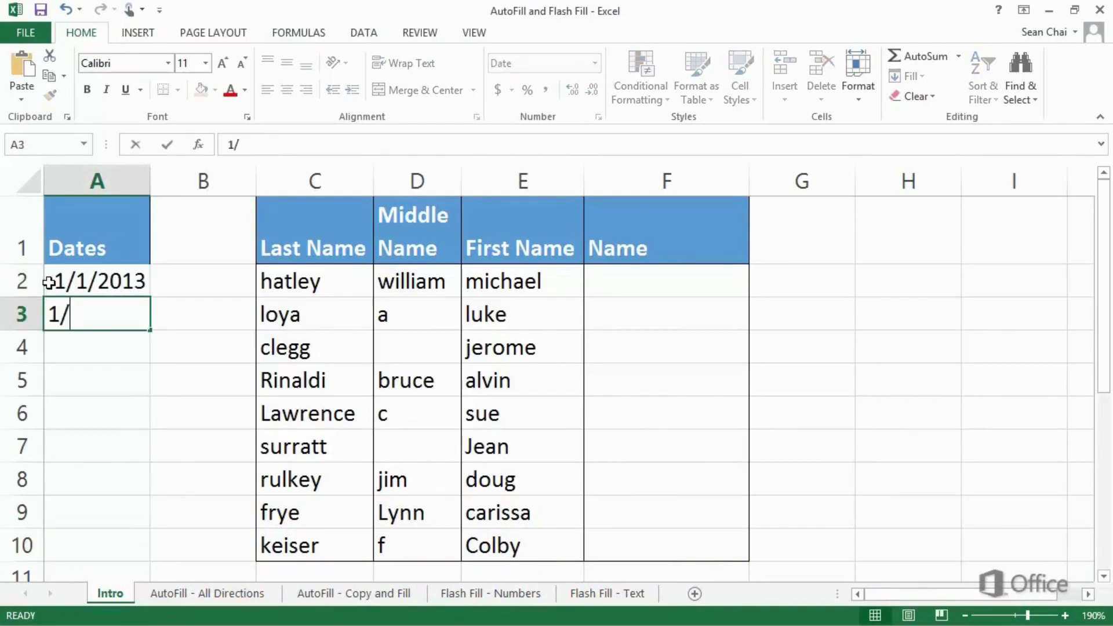
{"action": "type", "text": "2/2013"}
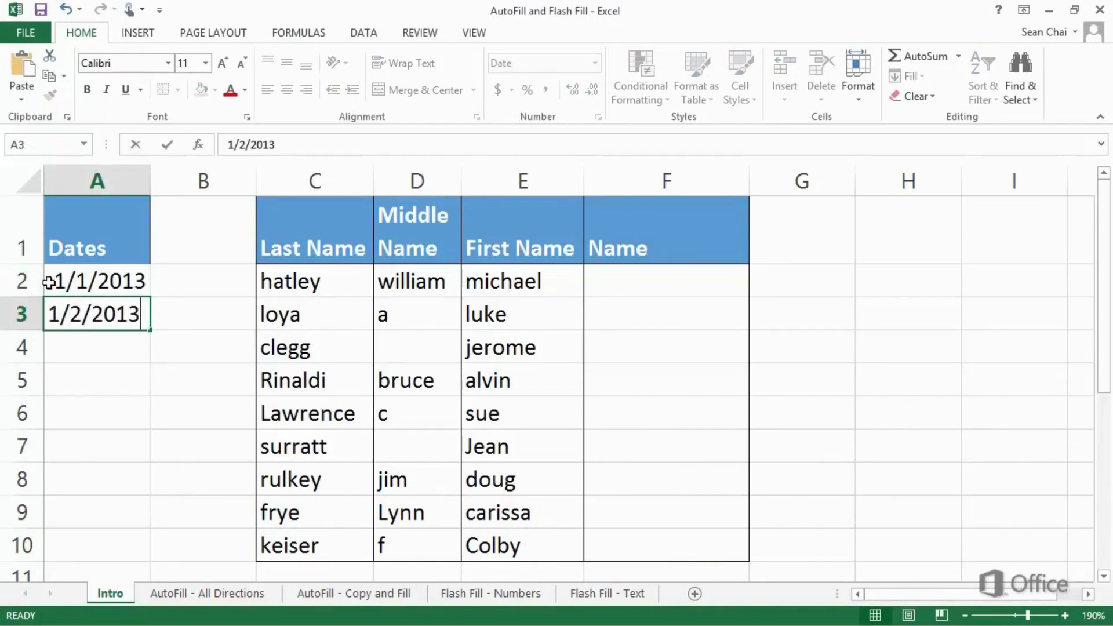
{"action": "key", "text": "Return"}
{"action": "type", "text": "1/3/201"}
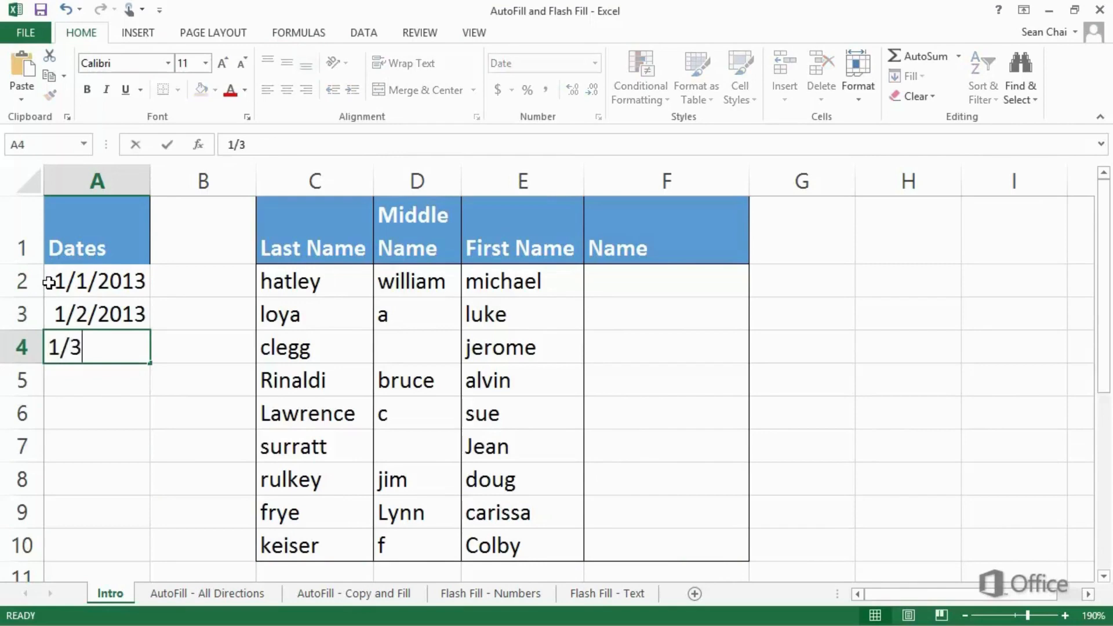
{"action": "type", "text": "3"}
{"action": "key", "text": "Return"}
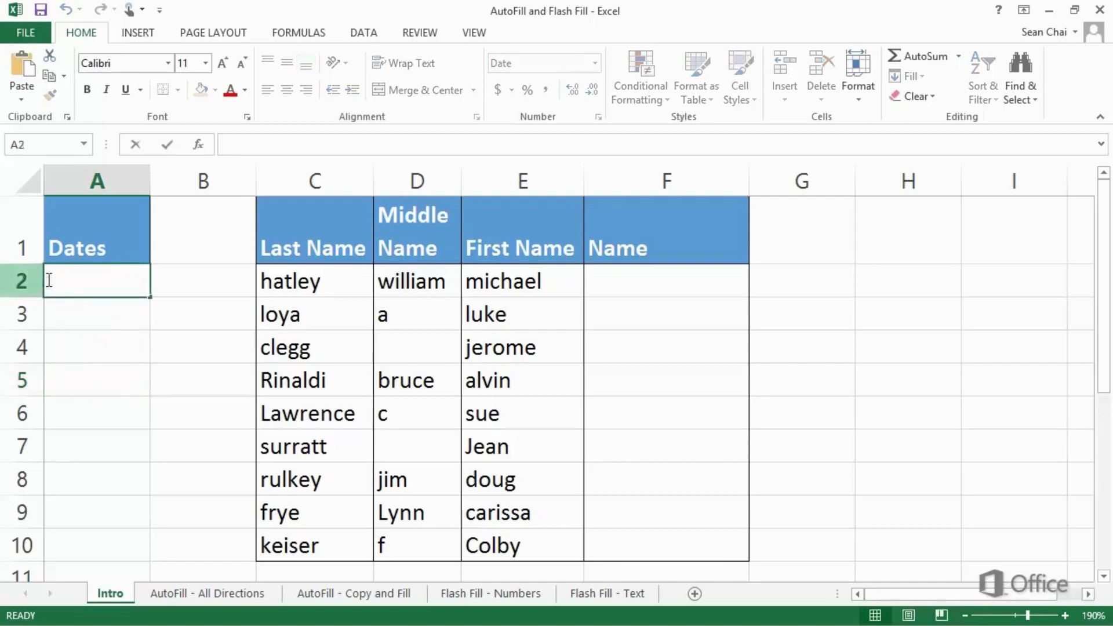
Step: Enter 1/1/2013 in cell A2 and AutoFill the daily dates down to A10
{"action": "type", "text": "1/1/2013"}
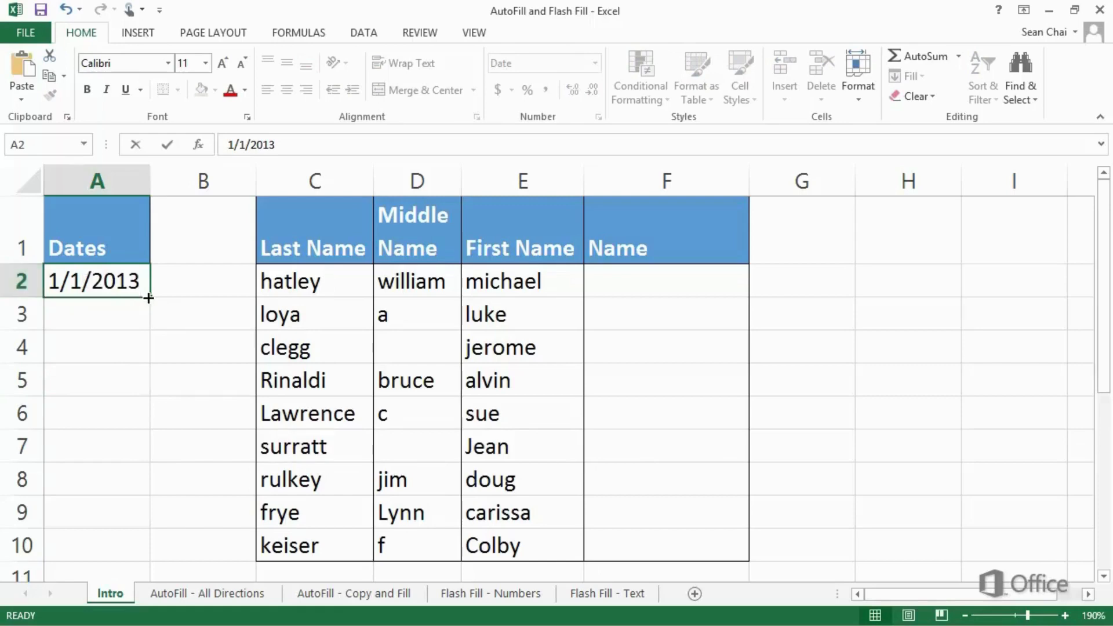
{"action": "key", "text": "ctrl+Return"}
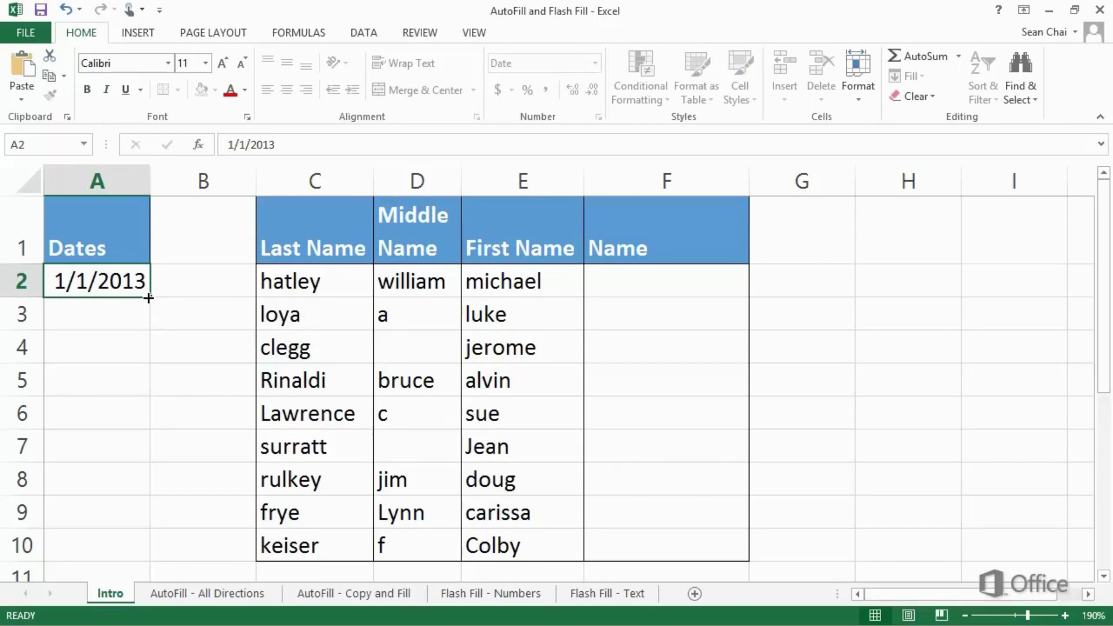
{"action": "left_click_drag", "start_coordinate": [148, 298], "coordinate": [131, 564]}
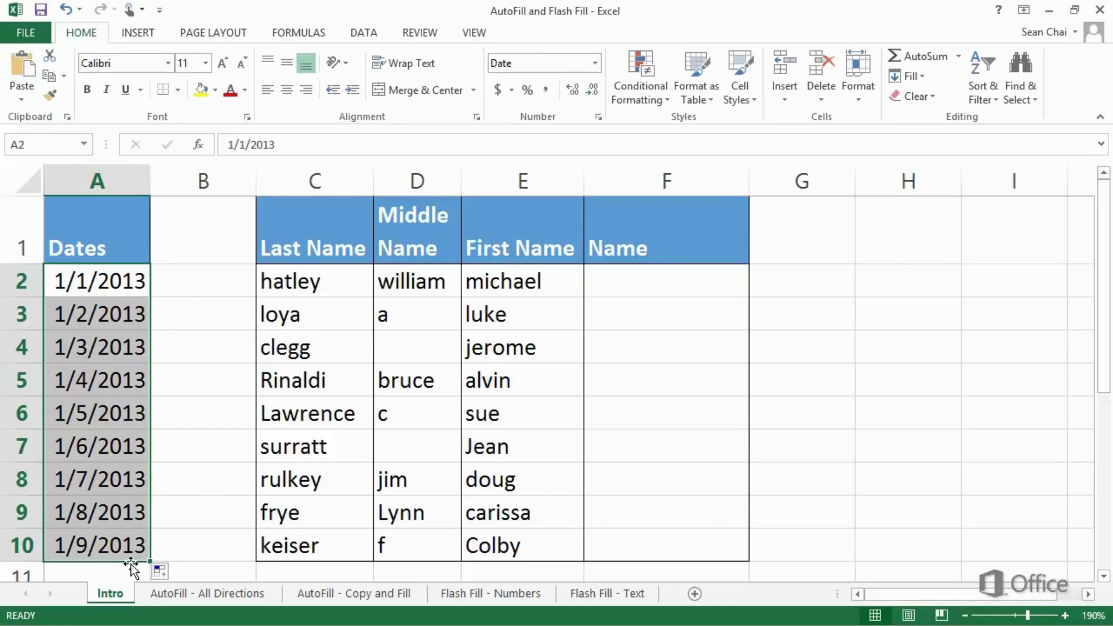
Step: Enter the full names for the first two records in F2 and F3, capitalized and ordered first name, last name
{"action": "left_click", "coordinate": [588, 281]}
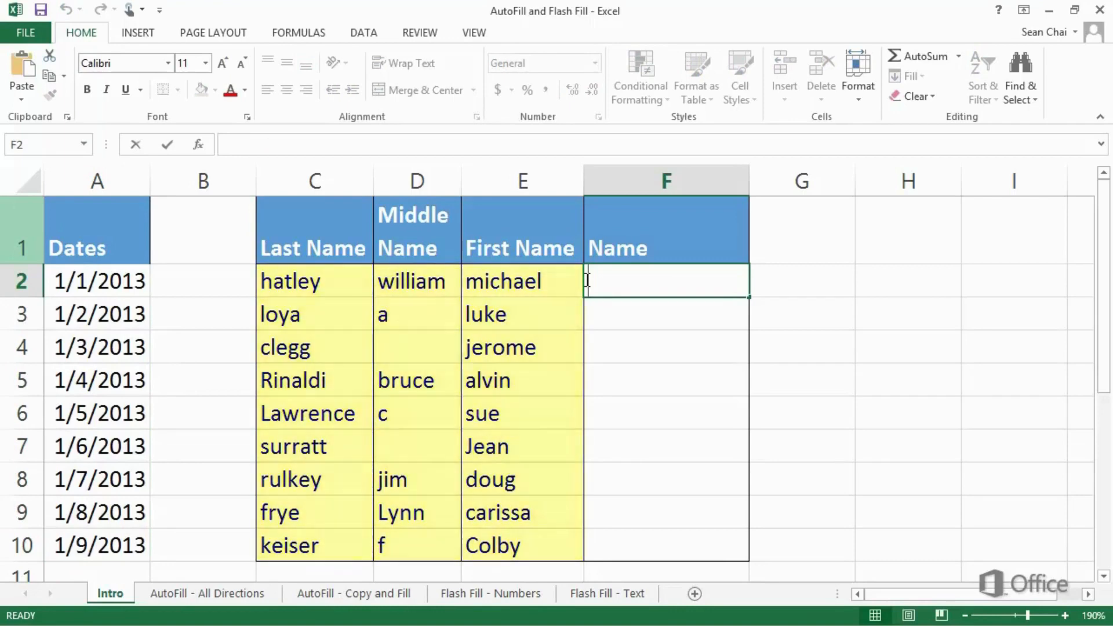
{"action": "type", "text": "Mic"}
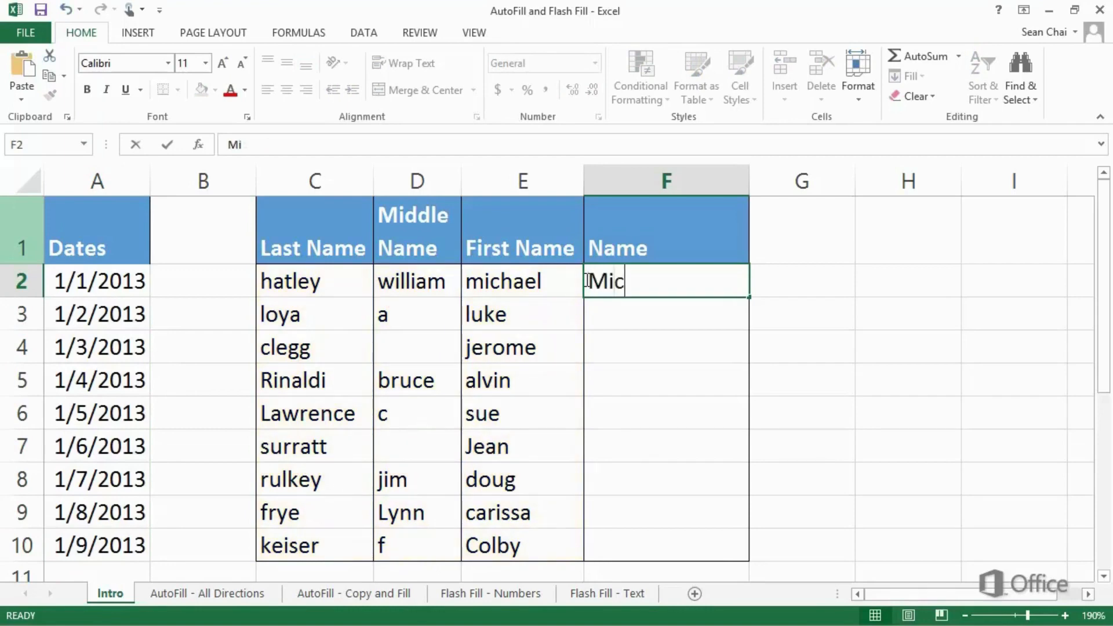
{"action": "type", "text": "hael Hatley"}
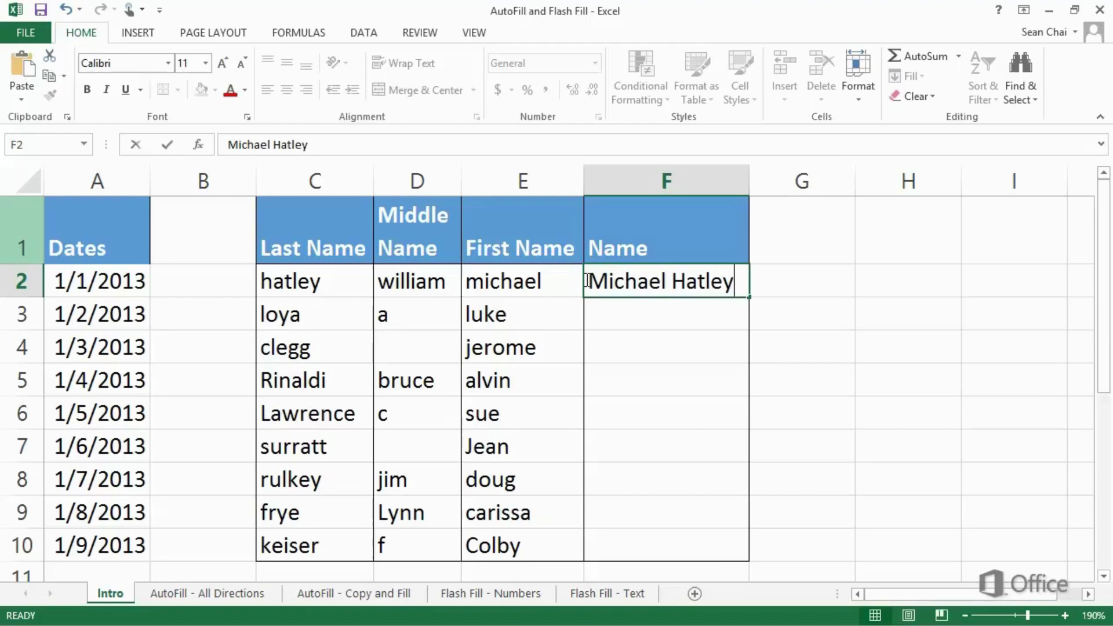
{"action": "key", "text": "Return"}
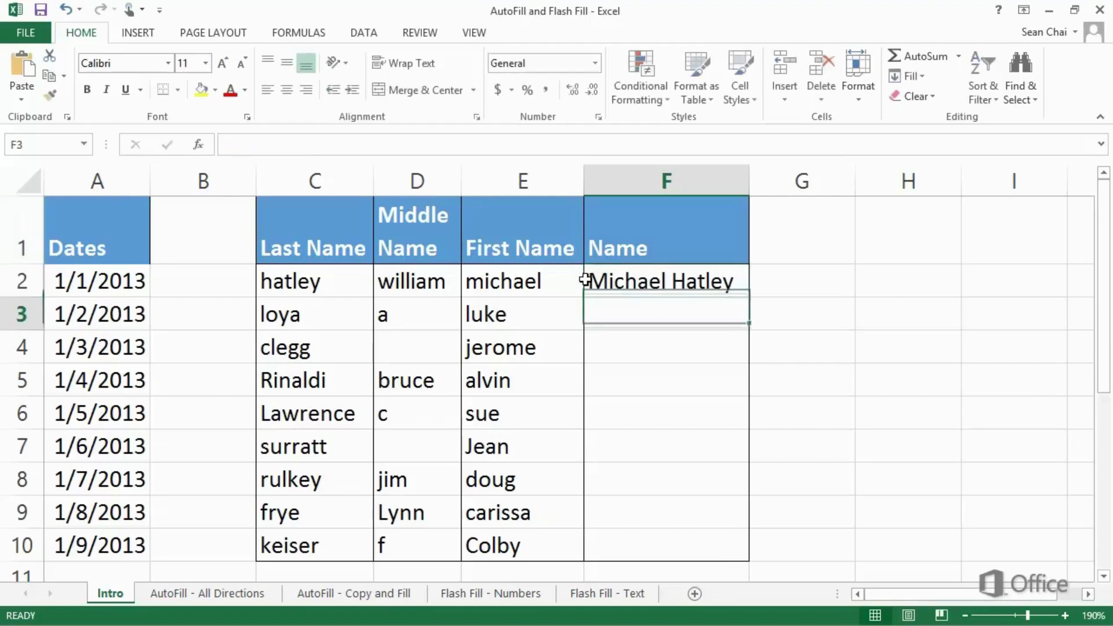
{"action": "type", "text": "Luke Loya"}
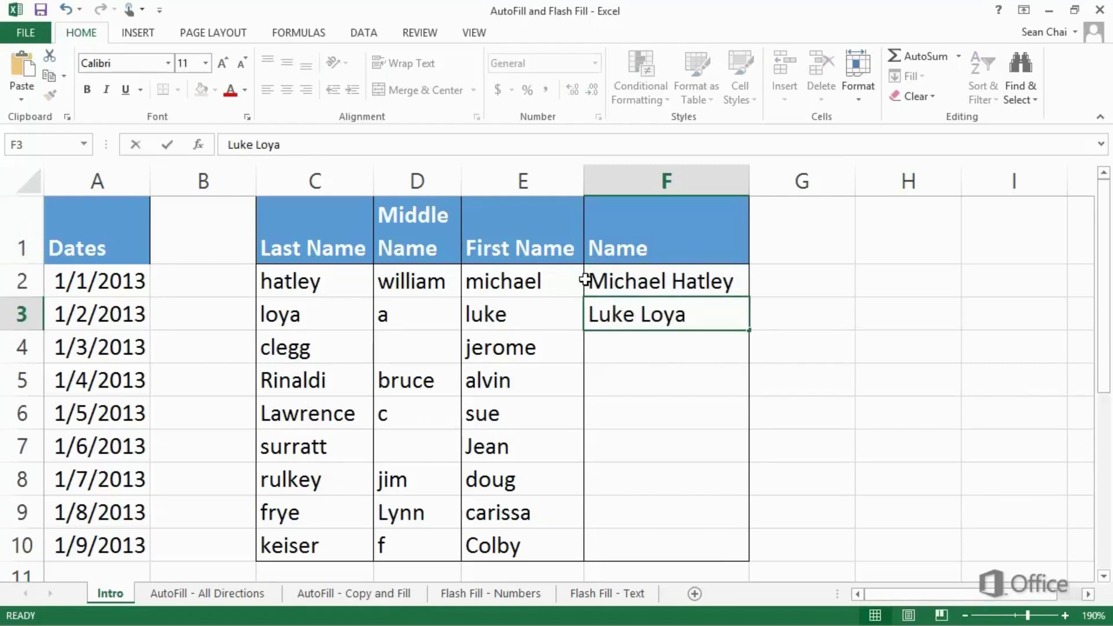
{"action": "key", "text": "Return"}
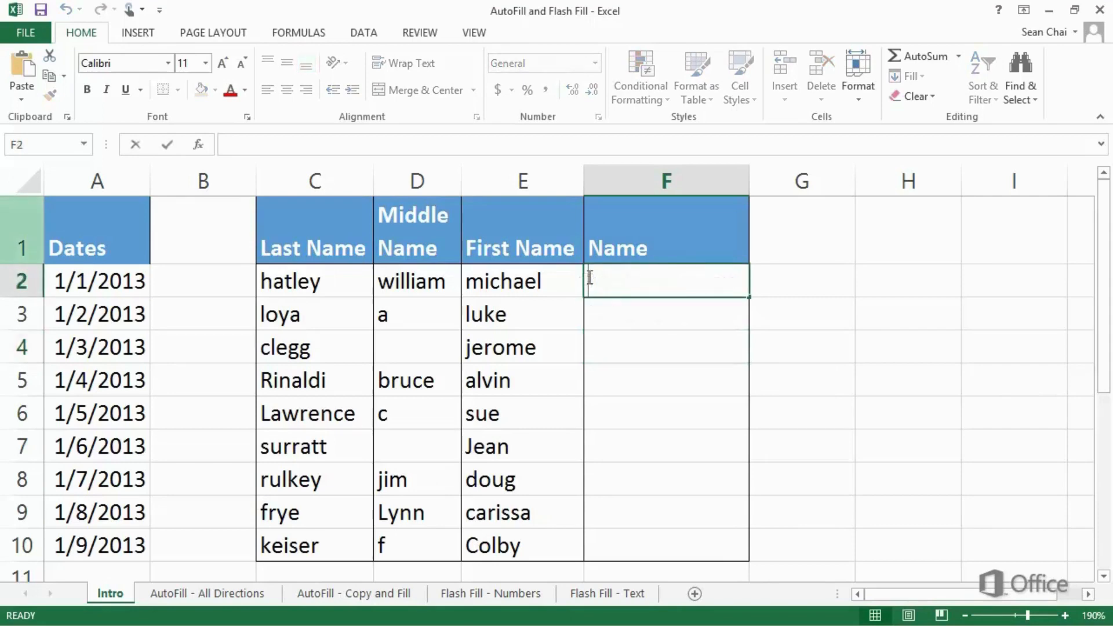
Step: Enter the first record's full name in F2, start the second in F3, and accept the Flash Fill suggestions down the Name column
{"action": "type", "text": "Mich"}
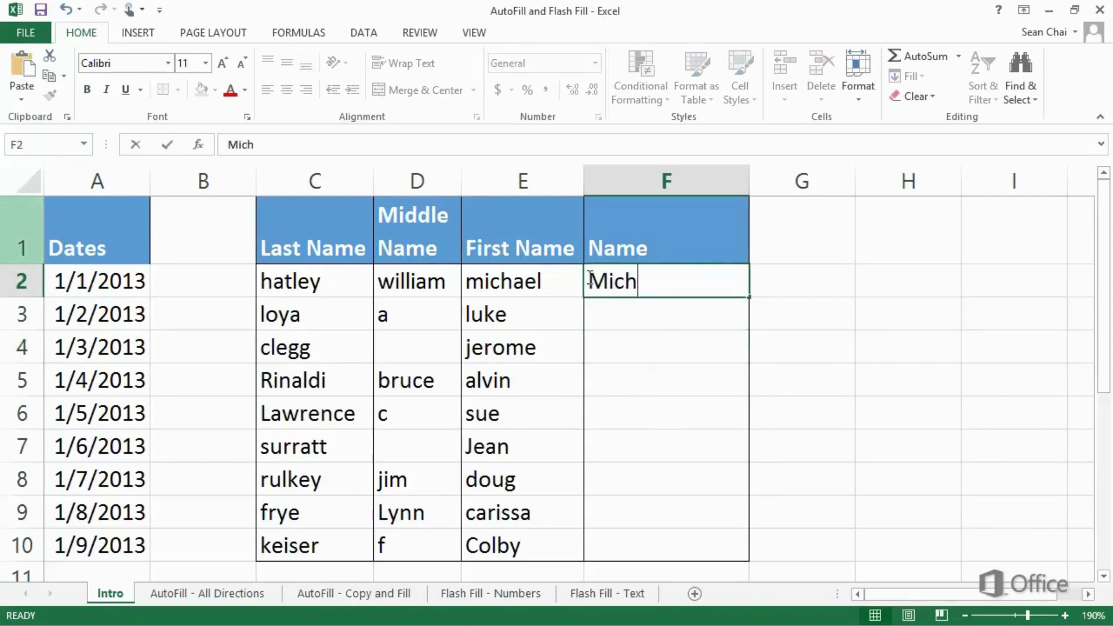
{"action": "type", "text": "ael H"}
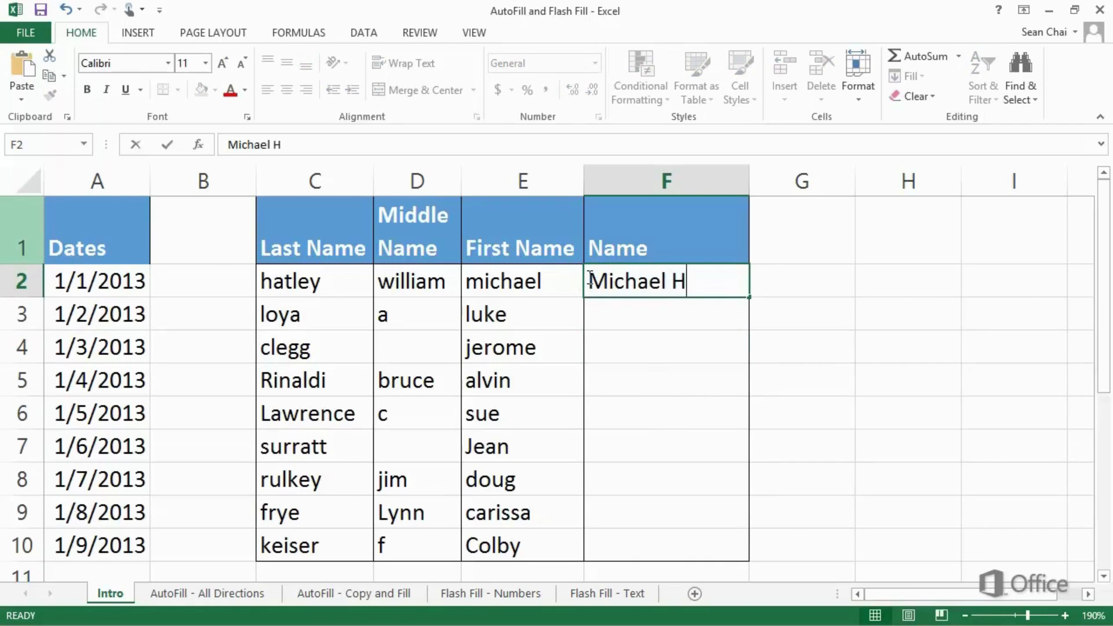
{"action": "type", "text": "atley"}
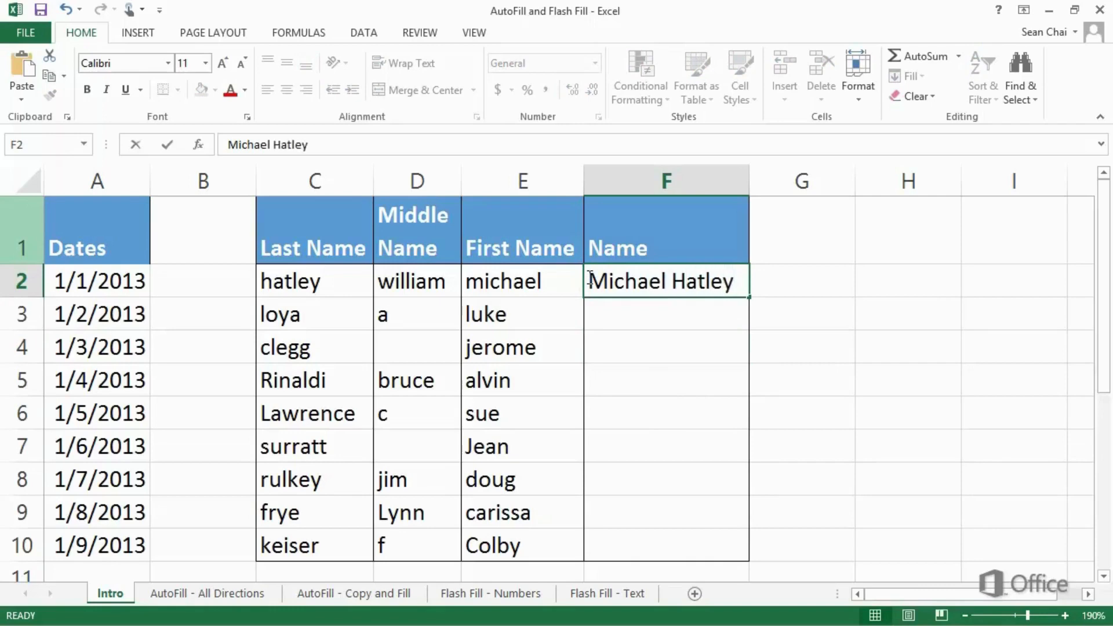
{"action": "key", "text": "Return"}
{"action": "type", "text": "Luke Loya"}
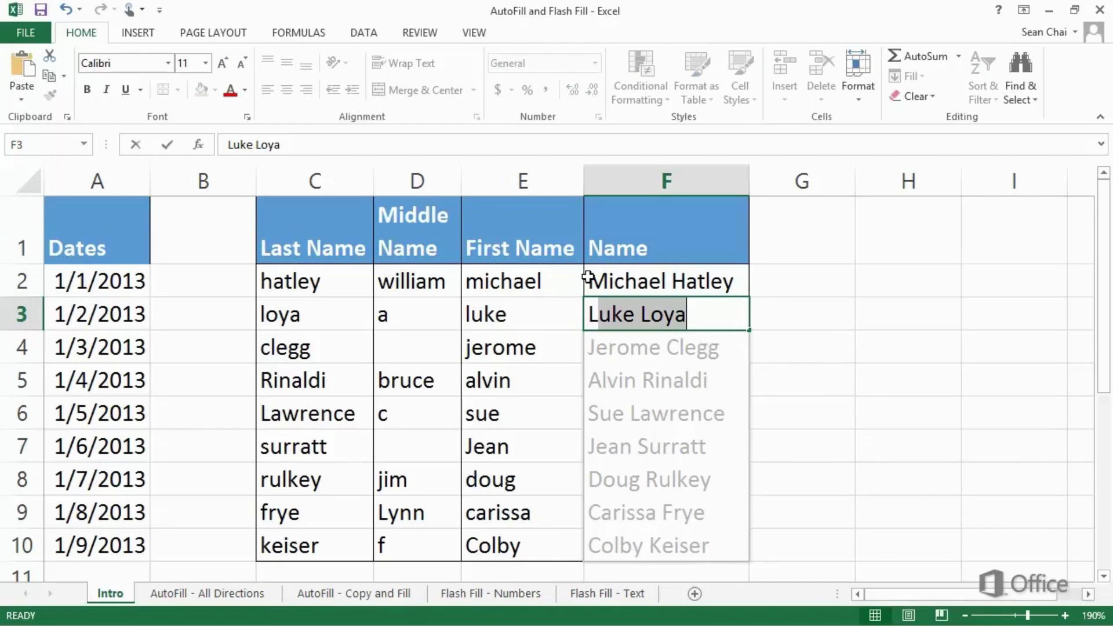
{"action": "key", "text": "Return"}
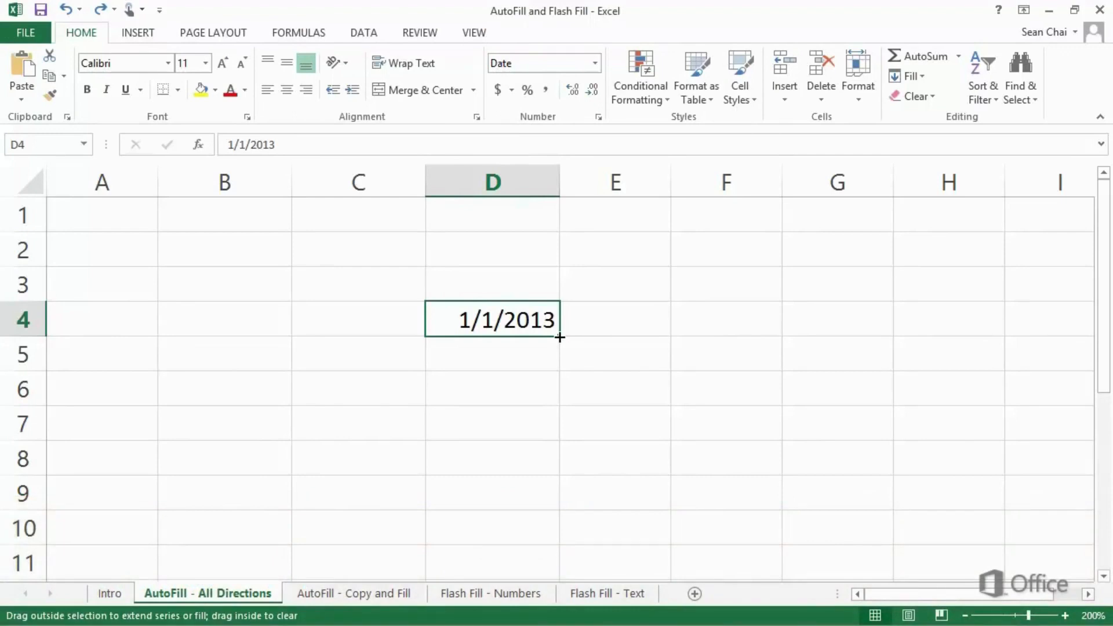
Step: On the AutoFill - All Directions sheet, AutoFill the 1/1/2013 date from D4 leftward to B4
{"action": "left_click_drag", "start_coordinate": [559, 337], "coordinate": [214, 328]}
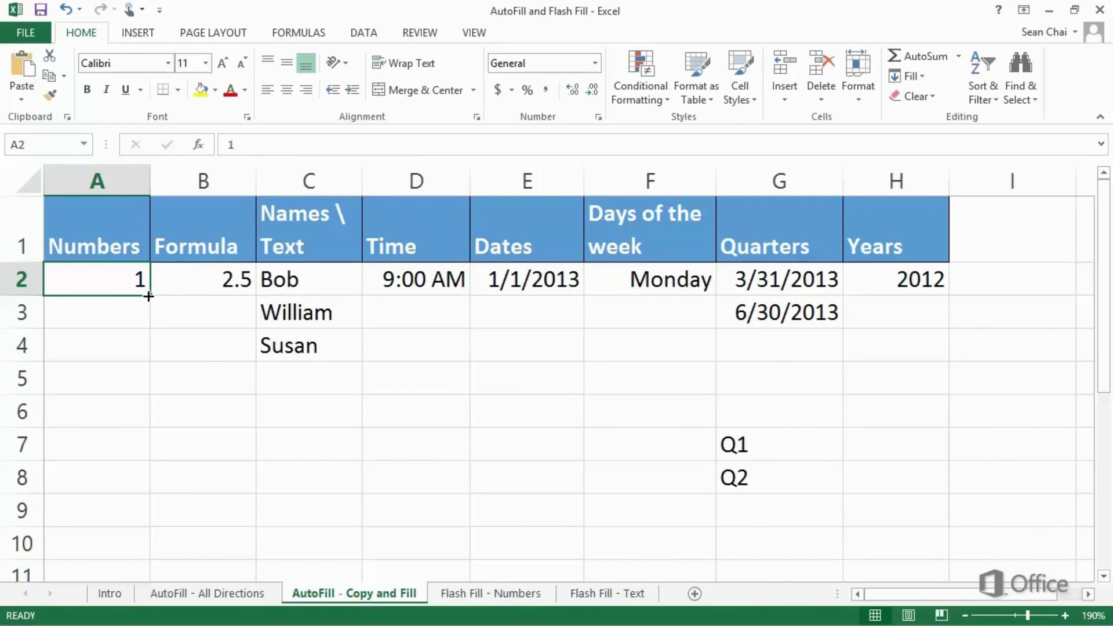
Step: On the AutoFill - Copy and Fill sheet, copy the number in A2 and the formula in B2 down through row 10 with Copy Cells
{"action": "left_click_drag", "start_coordinate": [148, 296], "coordinate": [144, 555]}
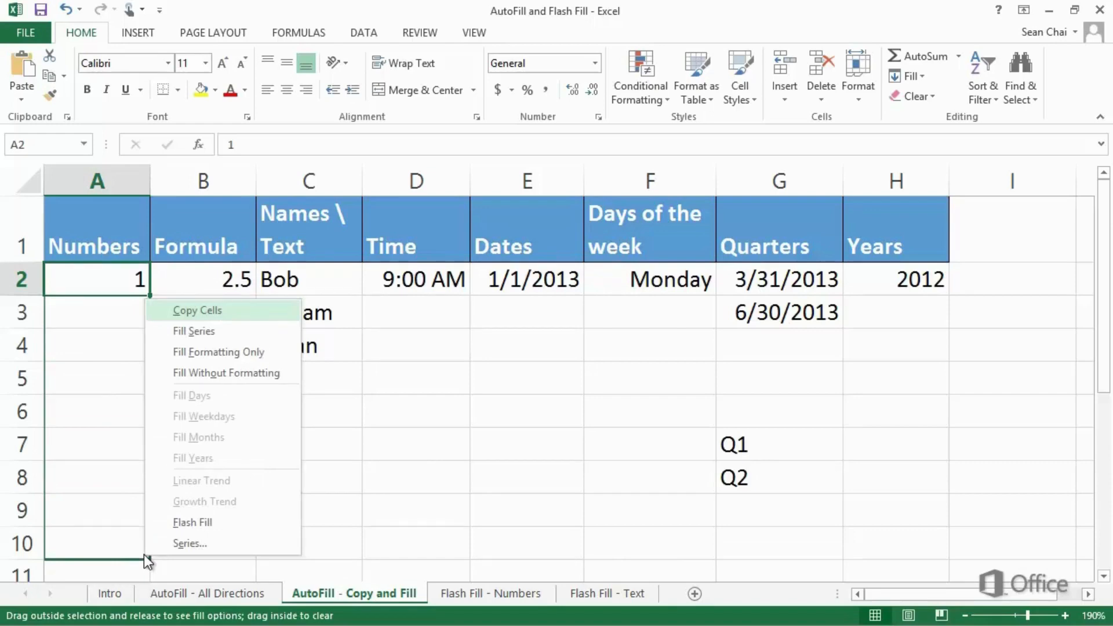
{"action": "left_click", "coordinate": [242, 314]}
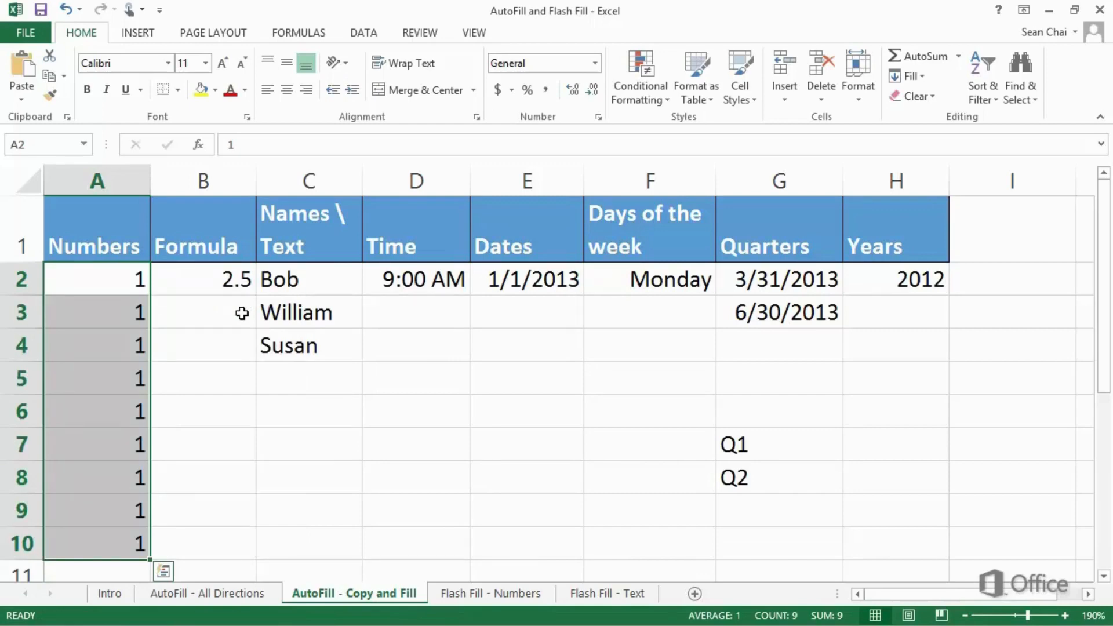
{"action": "left_click", "coordinate": [156, 280]}
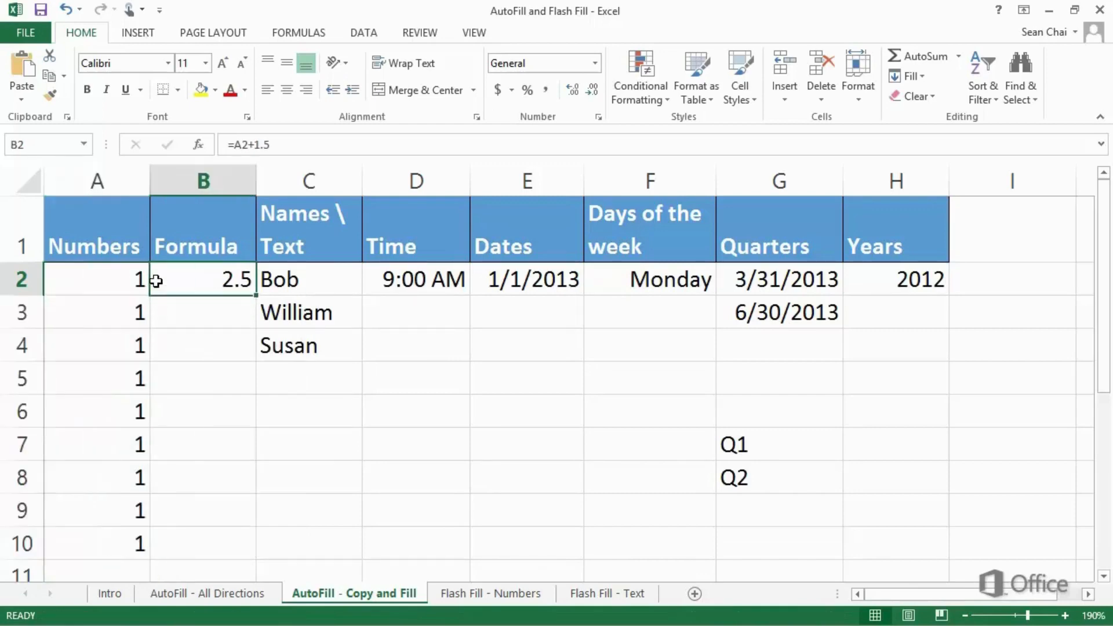
{"action": "double_click", "coordinate": [155, 280]}
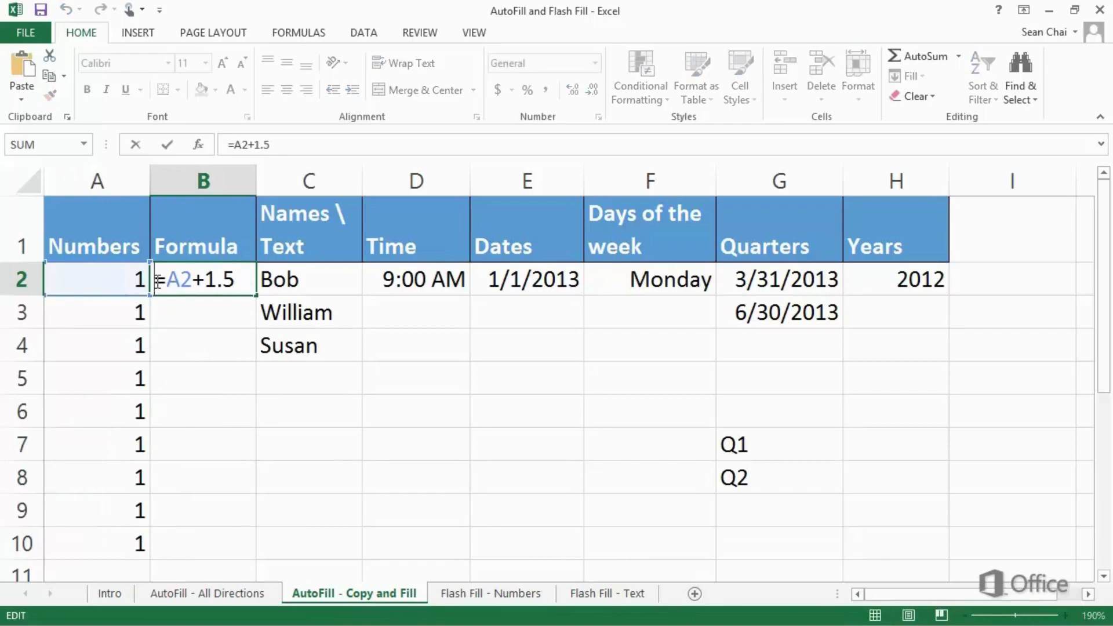
{"action": "key", "text": "ctrl+Return"}
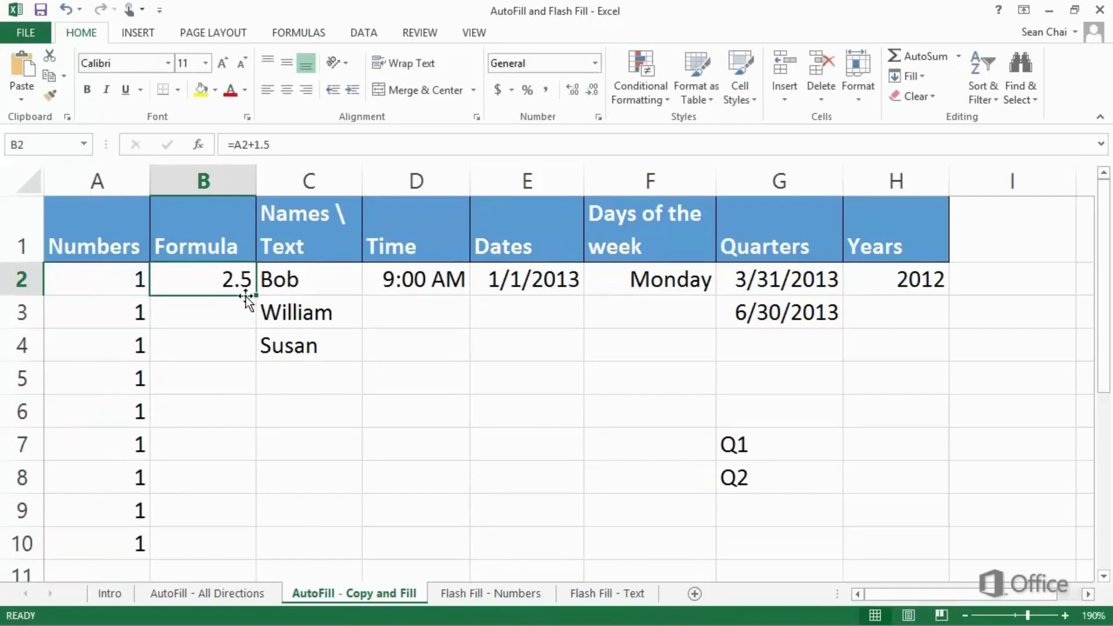
{"action": "left_click_drag", "start_coordinate": [254, 295], "coordinate": [263, 551]}
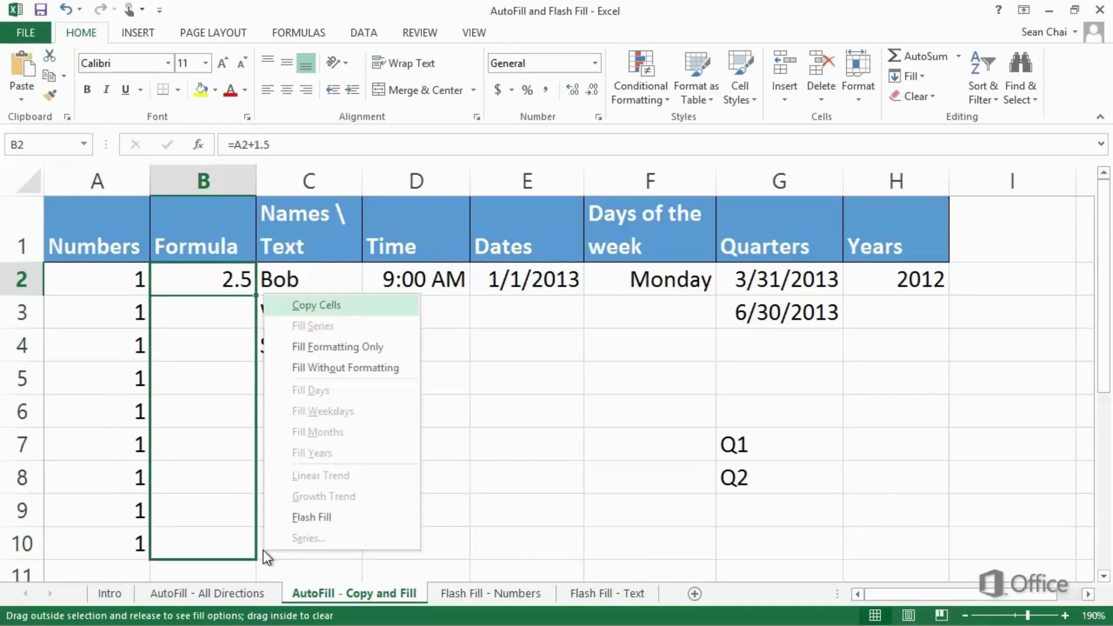
{"action": "left_click", "coordinate": [318, 310]}
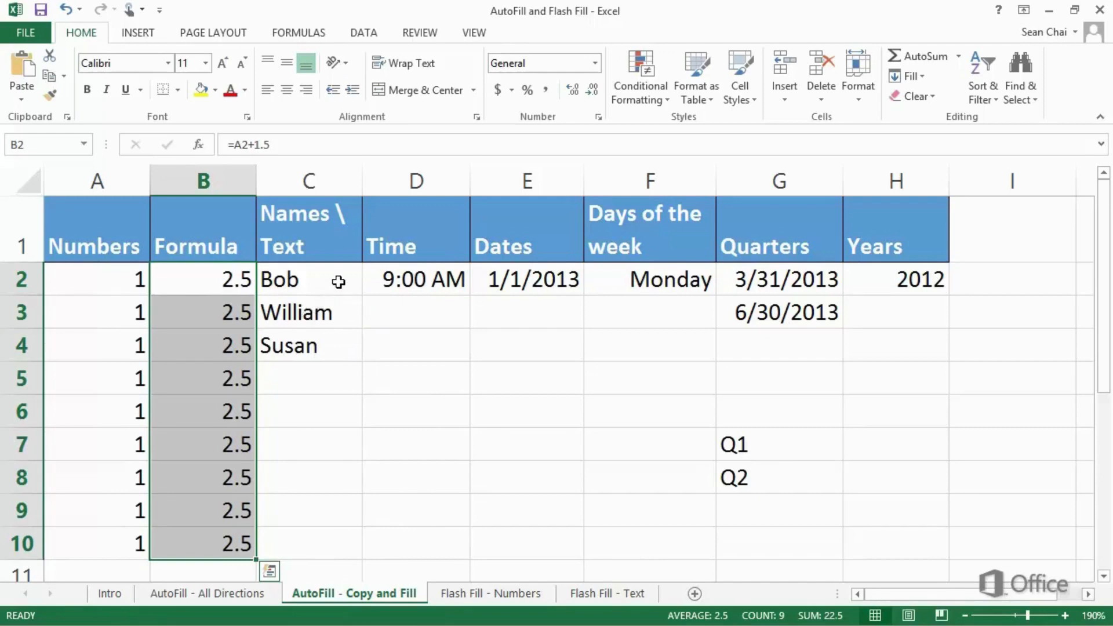
Step: Repeat the three names in C2:C4 down through C10 with Copy Cells
{"action": "left_click_drag", "start_coordinate": [346, 280], "coordinate": [342, 559]}
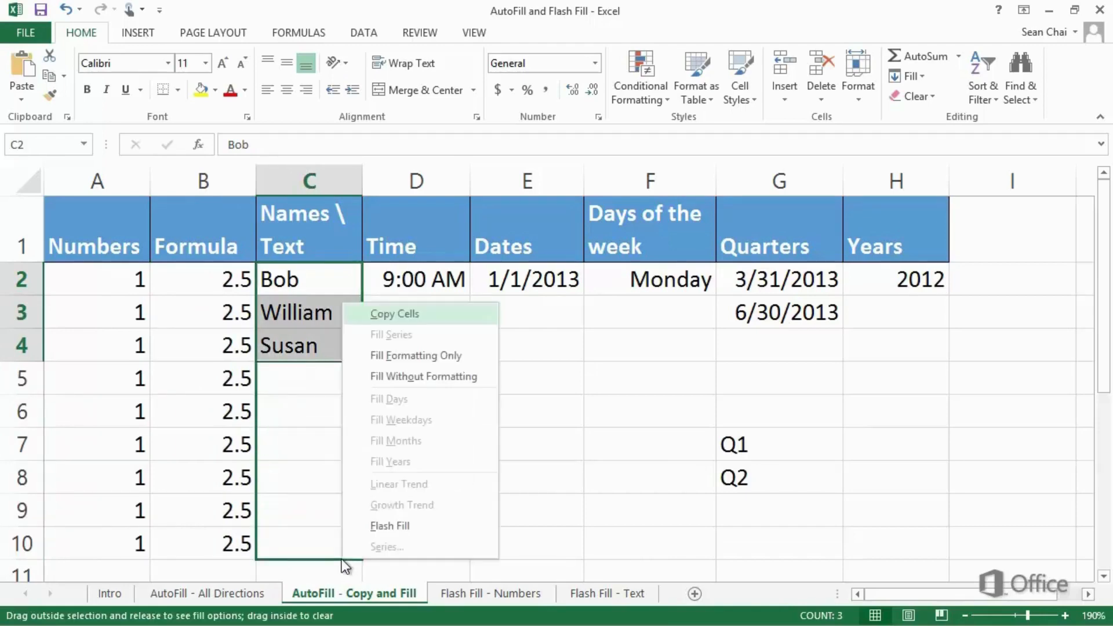
{"action": "left_click", "coordinate": [391, 322]}
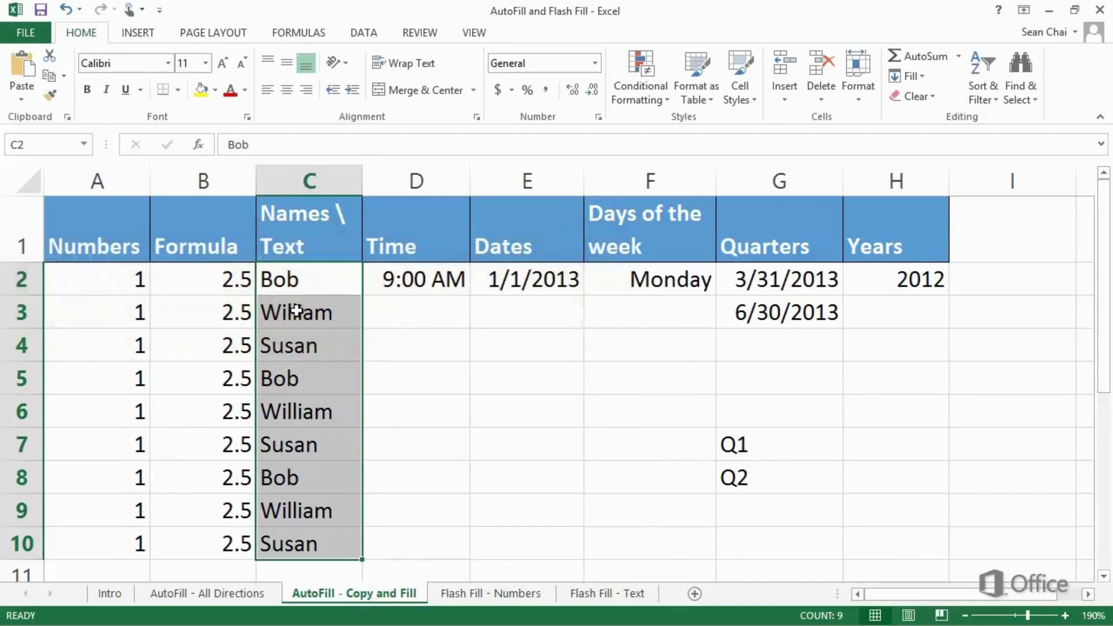
Step: Fill the Numbers column from A2 down to A10 with Fill Series
{"action": "left_click", "coordinate": [131, 284]}
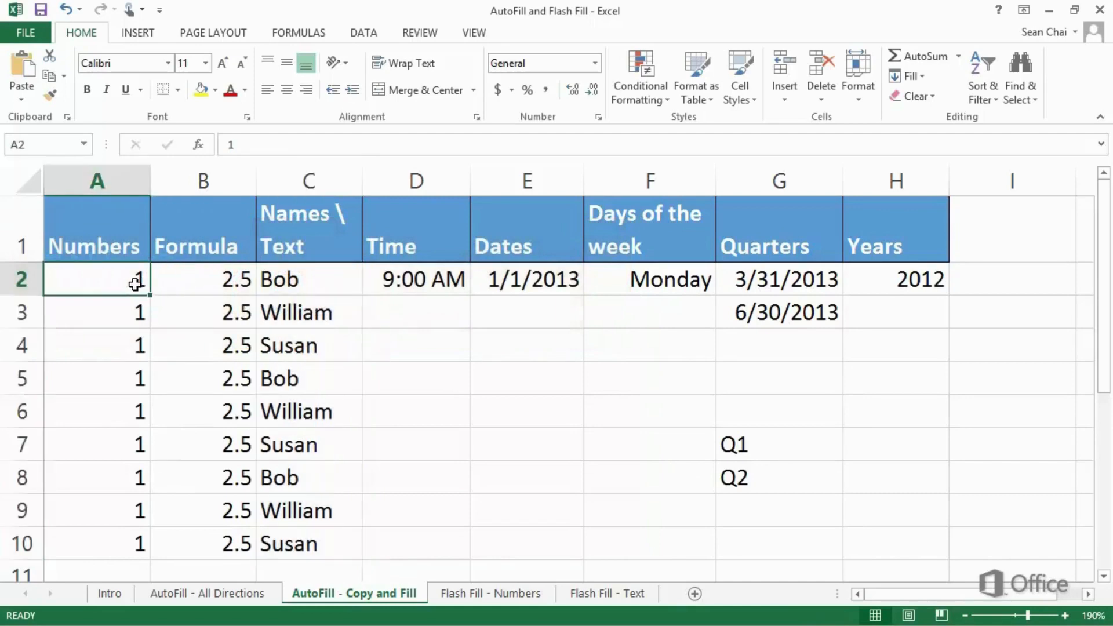
{"action": "left_click_drag", "start_coordinate": [149, 297], "coordinate": [148, 552]}
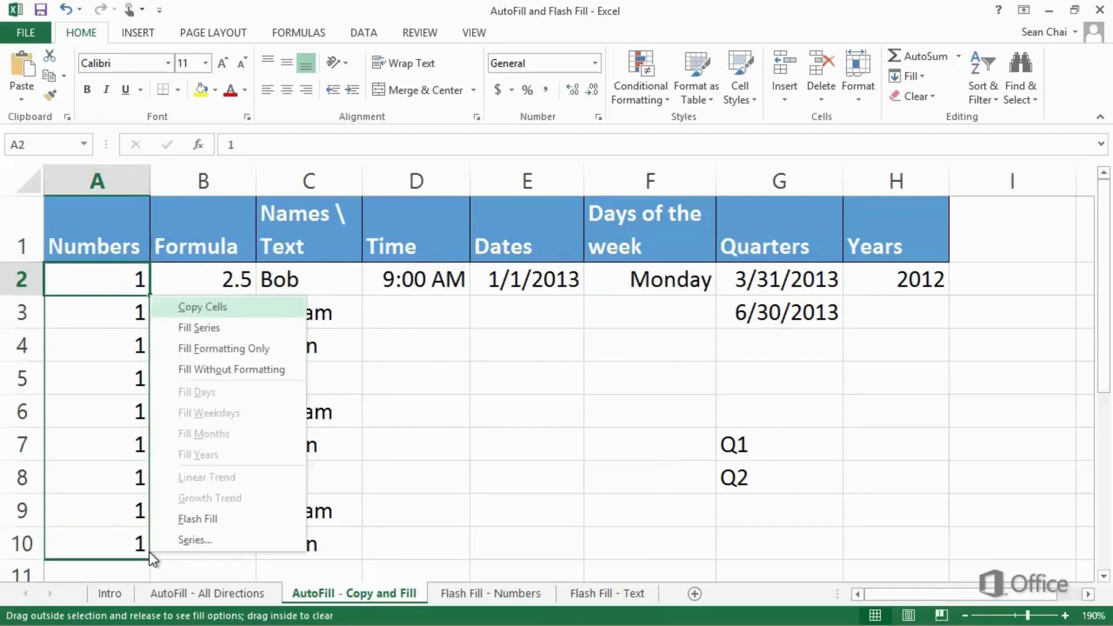
{"action": "left_click", "coordinate": [278, 332]}
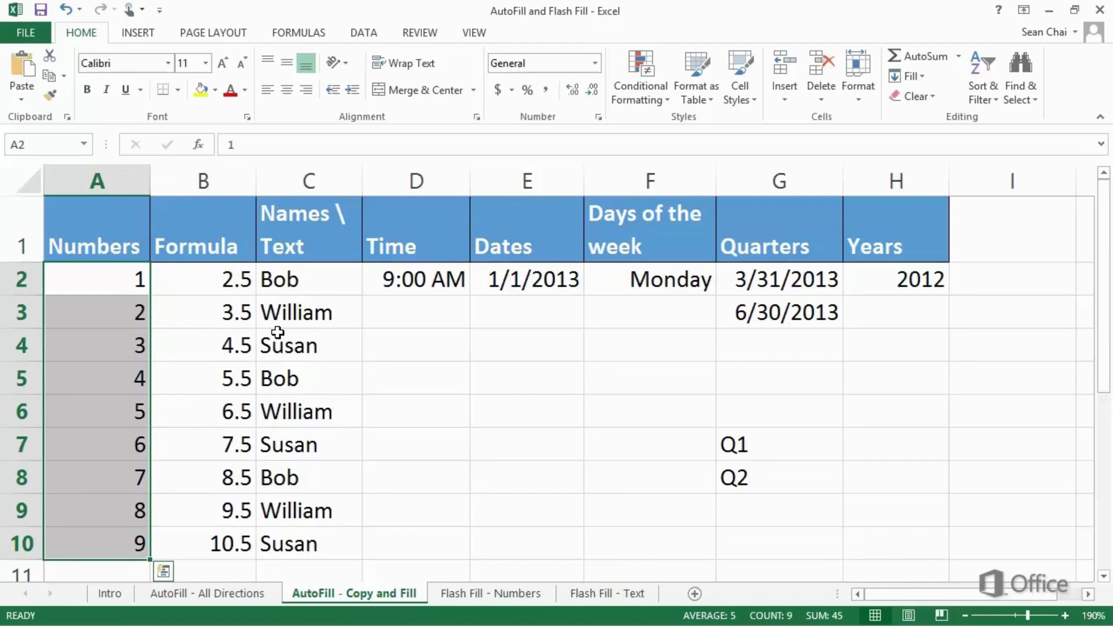
Step: Try Fill Series on the 9:00 AM time from D2 down to D10, and undo the fill
{"action": "left_click", "coordinate": [439, 285]}
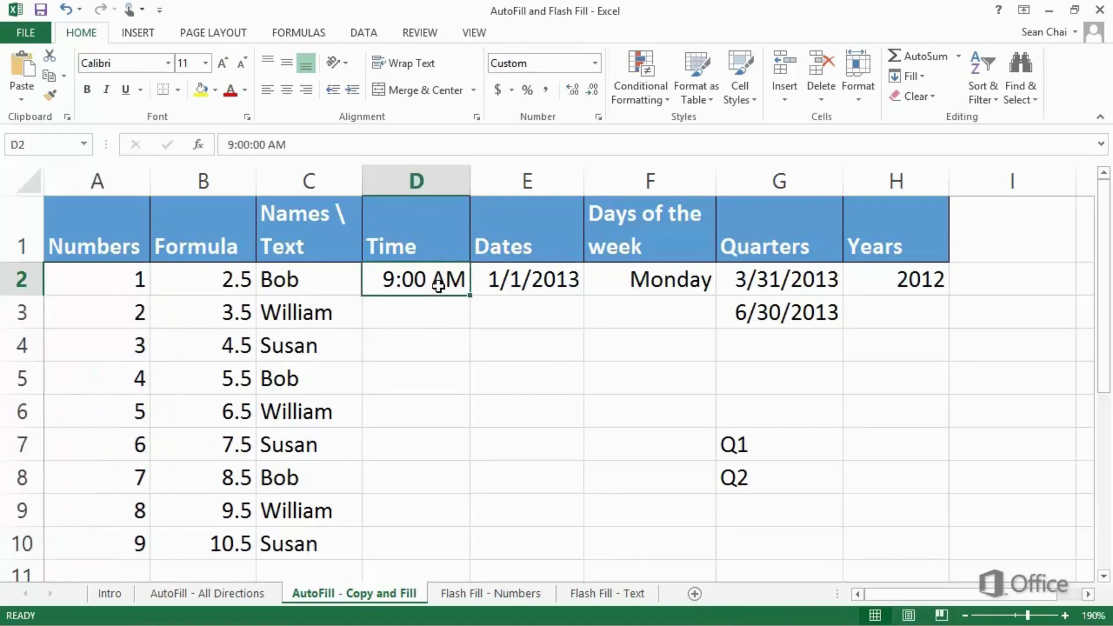
{"action": "left_click_drag", "start_coordinate": [468, 296], "coordinate": [458, 549]}
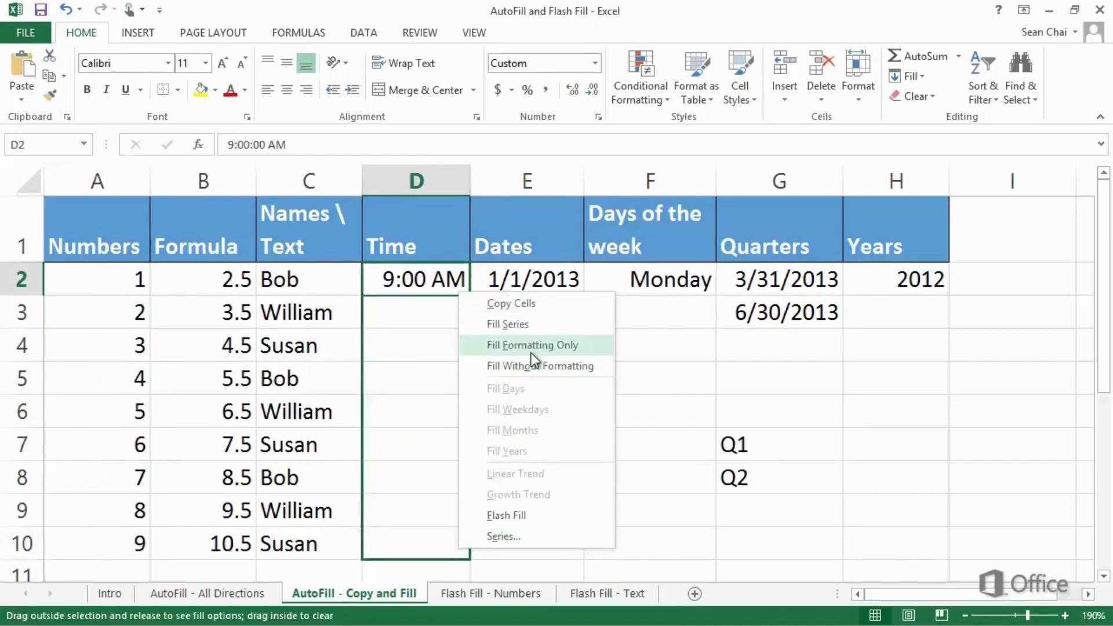
{"action": "left_click", "coordinate": [537, 326]}
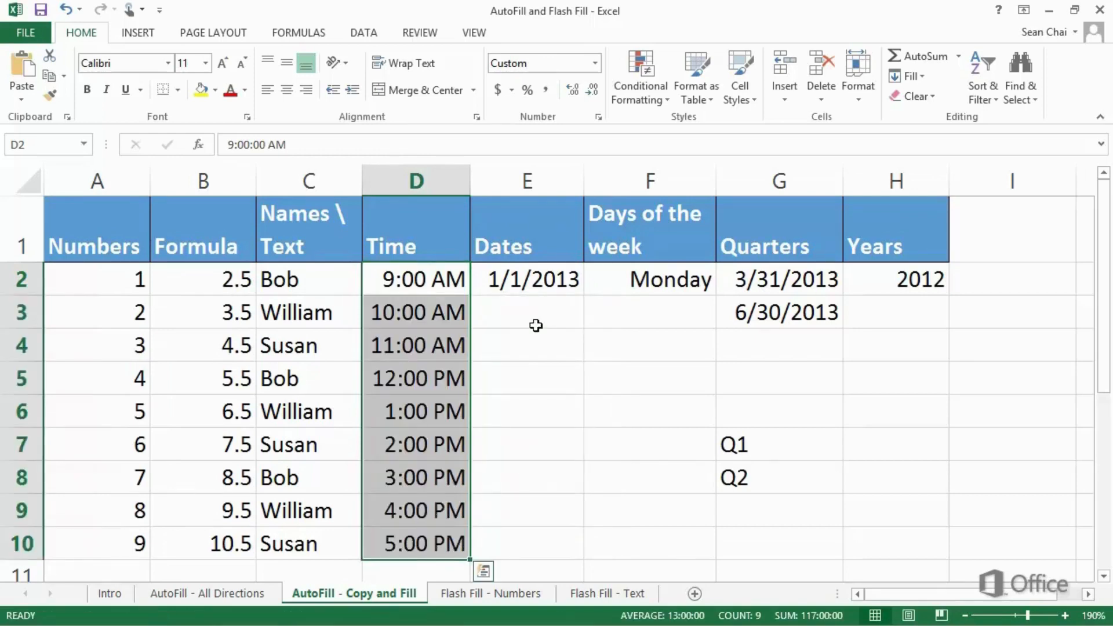
{"action": "key", "text": "ctrl+z"}
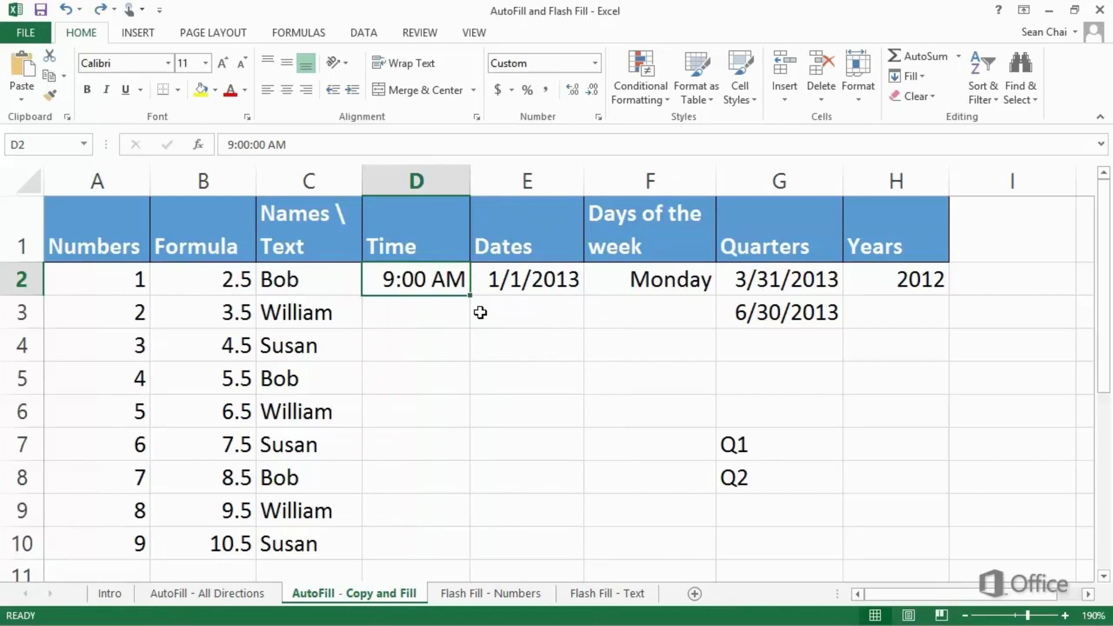
Step: Enter 9:30 AM in D3, and fill the Time column from D2:D3 down to D10 with Fill Series
{"action": "left_click", "coordinate": [442, 314]}
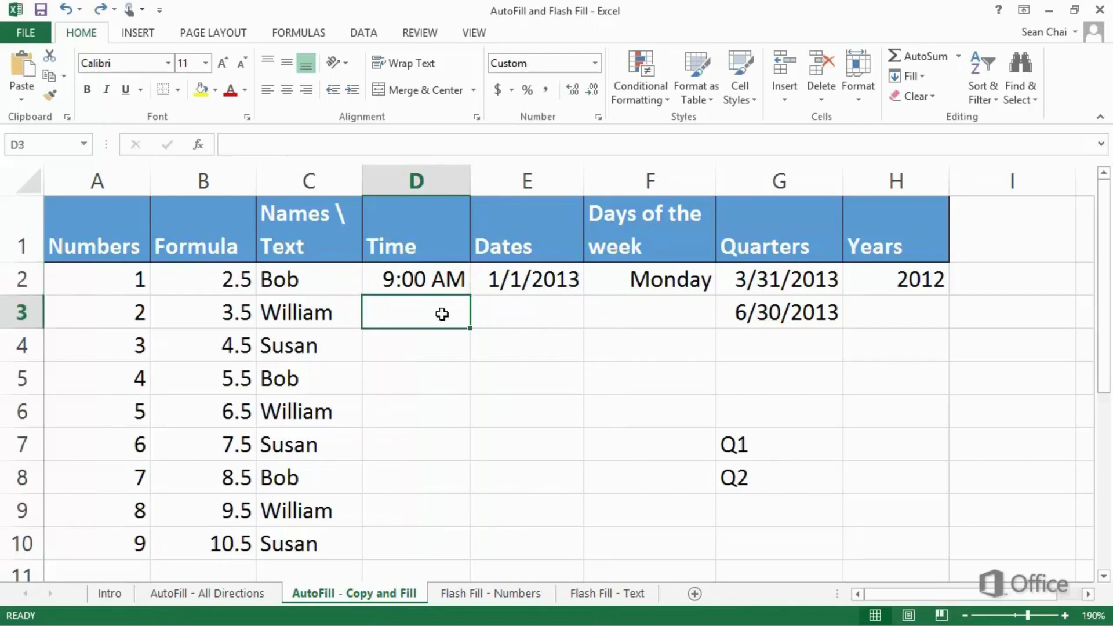
{"action": "type", "text": "9:3"}
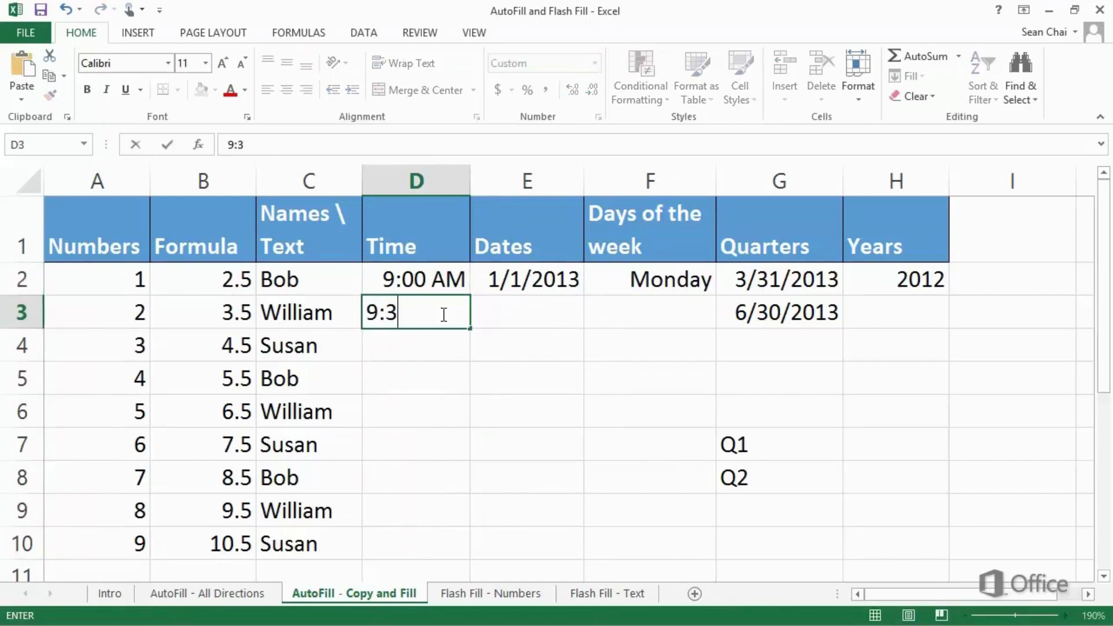
{"action": "type", "text": "0 AM"}
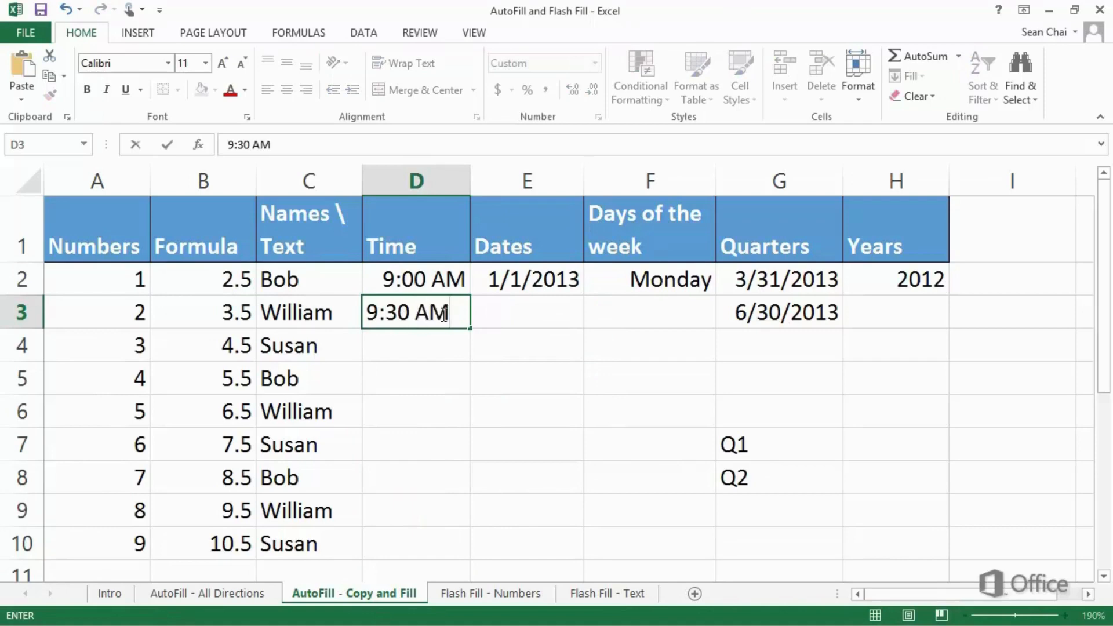
{"action": "key", "text": "Return"}
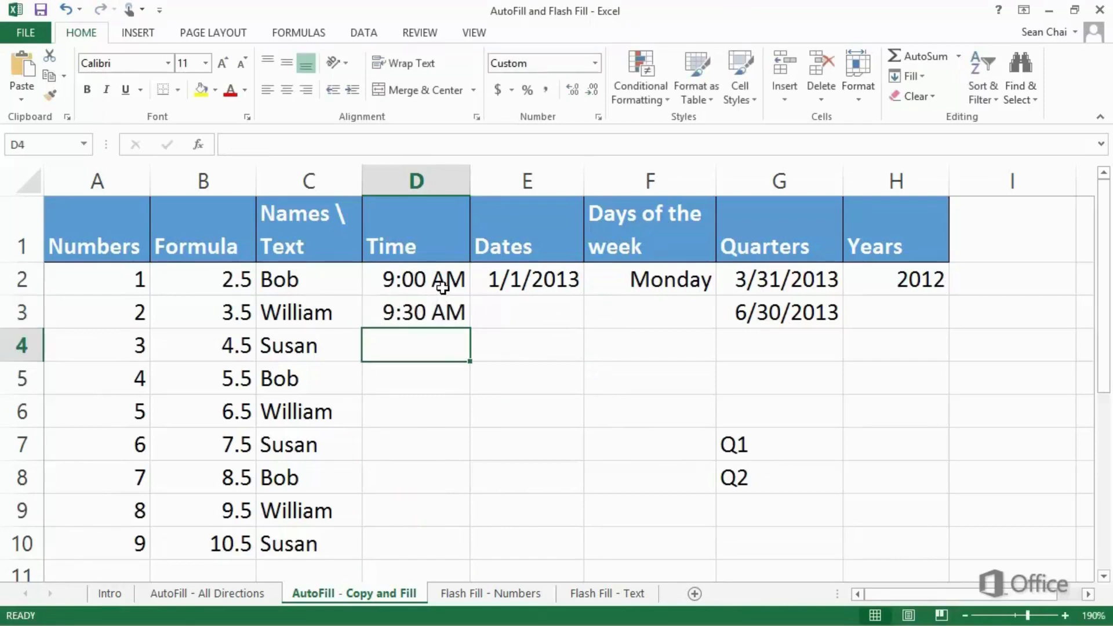
{"action": "left_click_drag", "start_coordinate": [440, 281], "coordinate": [434, 555]}
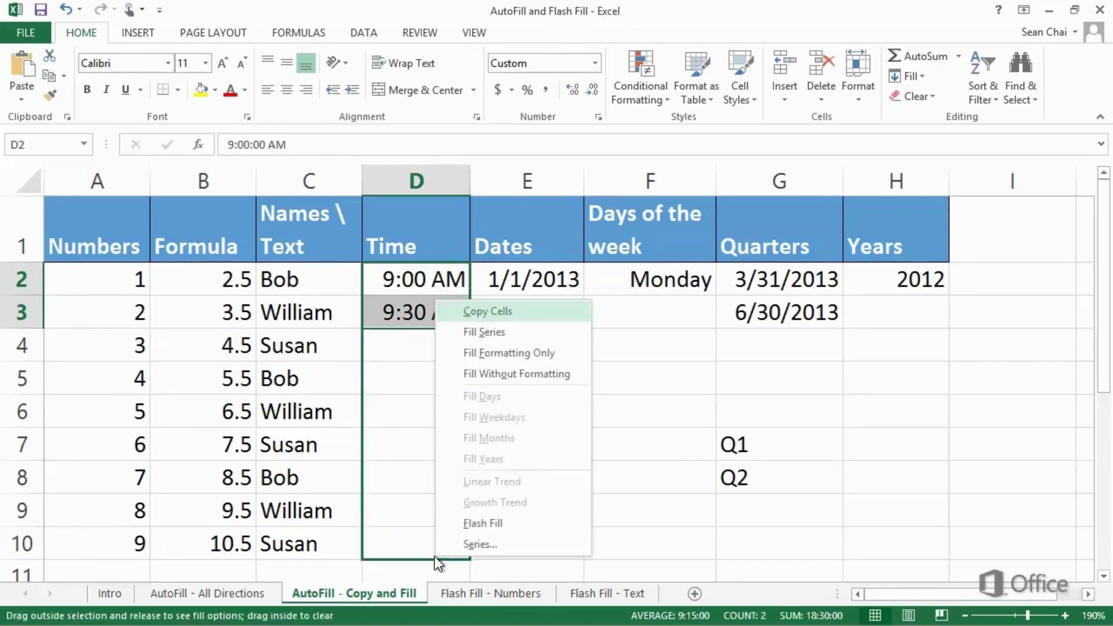
{"action": "left_click", "coordinate": [515, 339]}
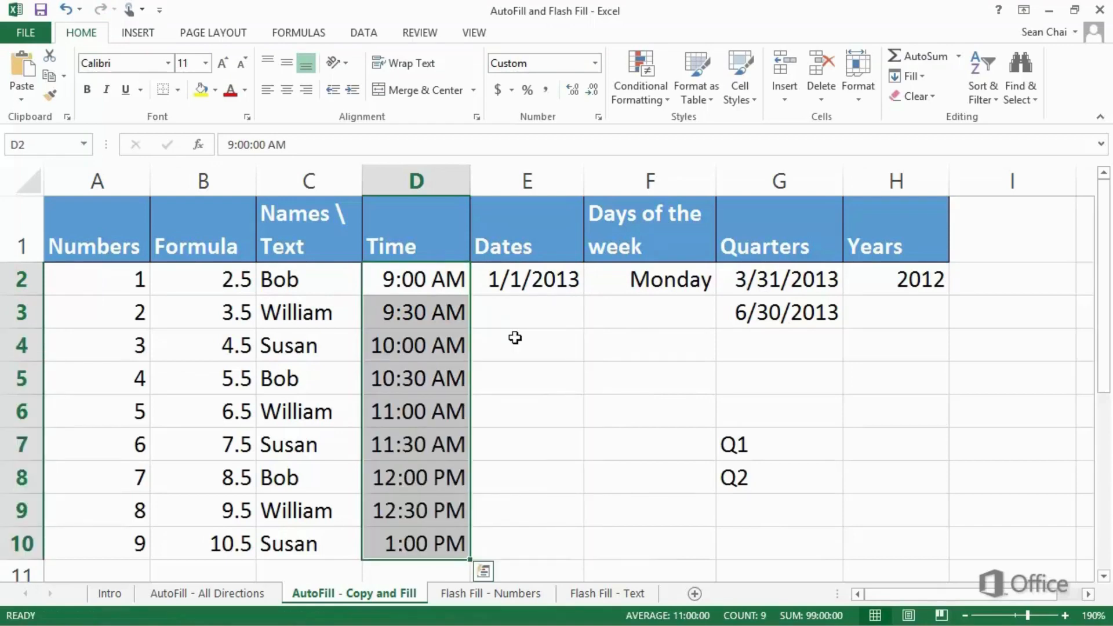
Step: Fill the Dates column from the 1/1/2013 date in E2 down to E10 with Fill Months
{"action": "left_click", "coordinate": [568, 282]}
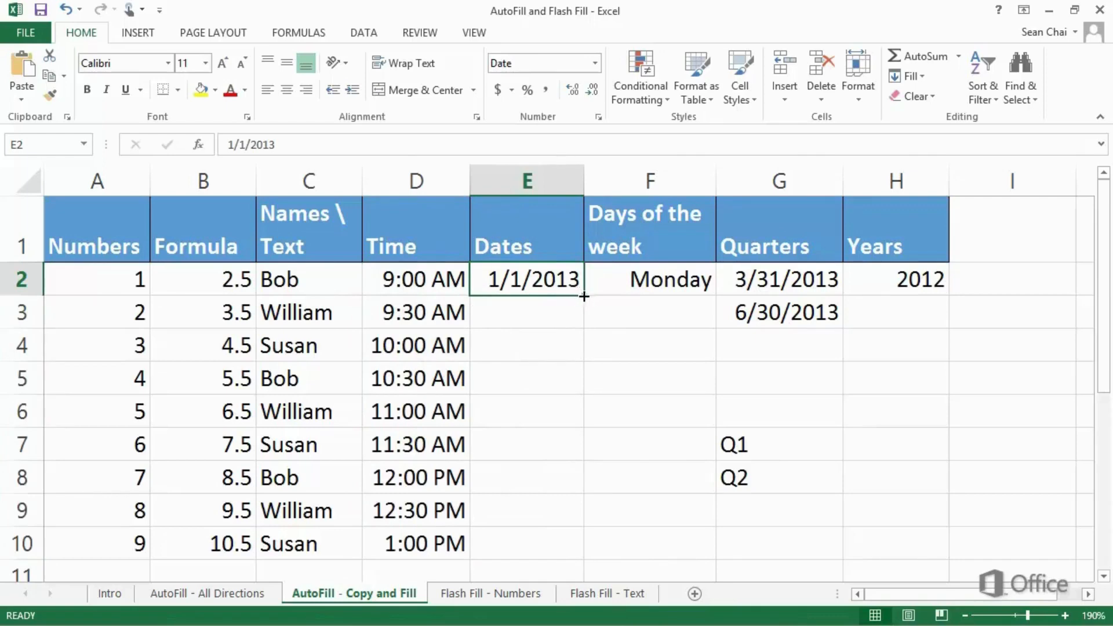
{"action": "left_click_drag", "start_coordinate": [581, 293], "coordinate": [566, 557]}
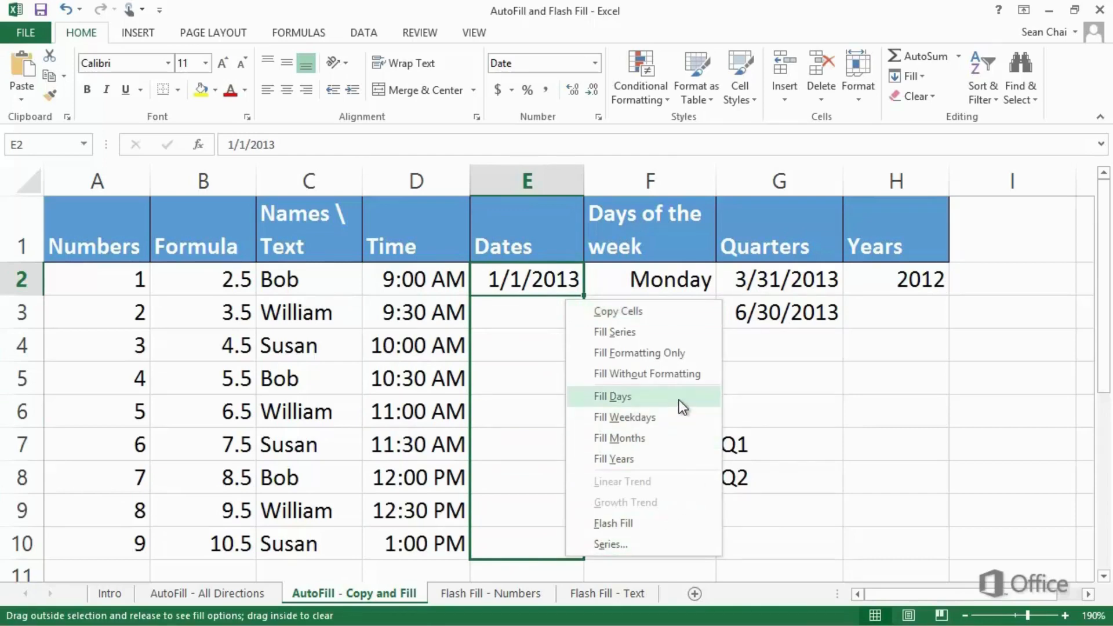
{"action": "left_click", "coordinate": [676, 443]}
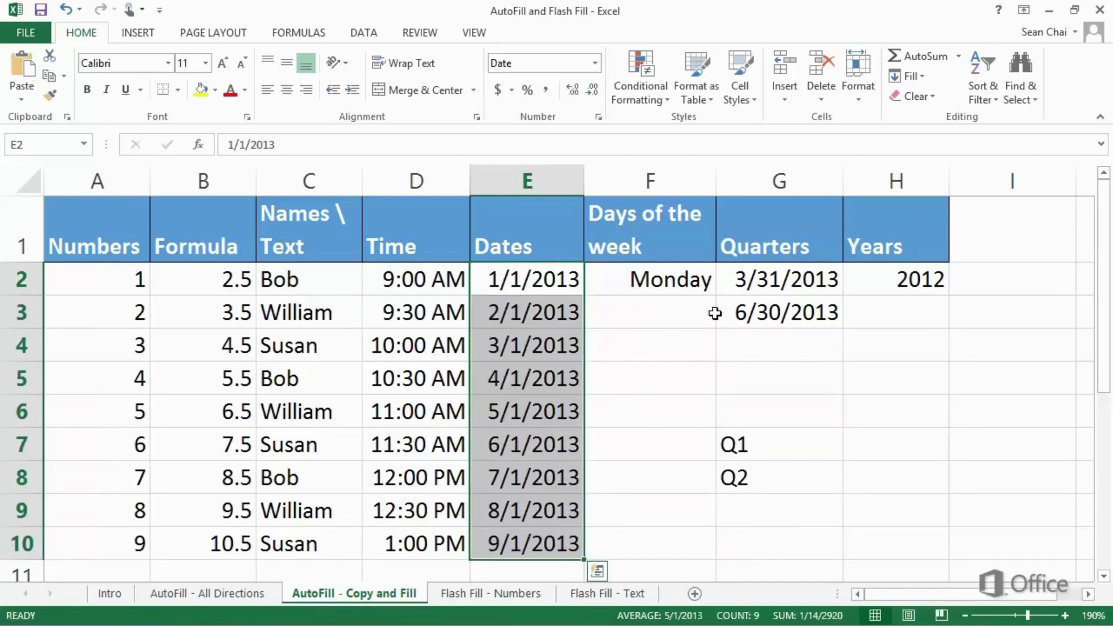
Step: Fill the Days of the week column from Monday in F2 down to F10 with Fill Days
{"action": "left_click", "coordinate": [706, 284]}
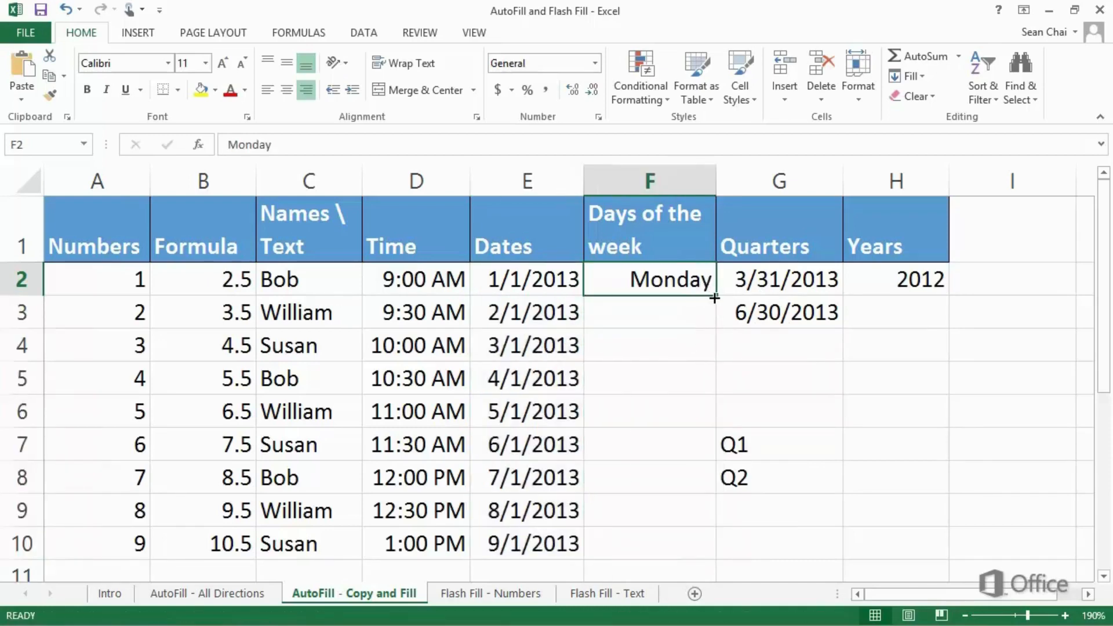
{"action": "left_click_drag", "start_coordinate": [716, 296], "coordinate": [705, 555]}
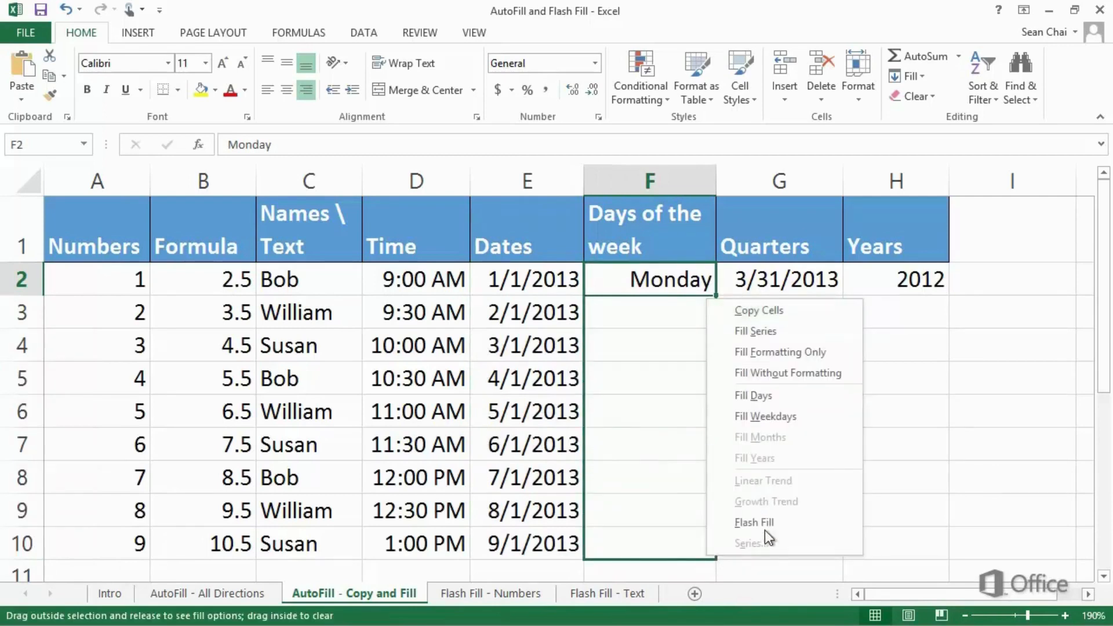
{"action": "left_click", "coordinate": [834, 402]}
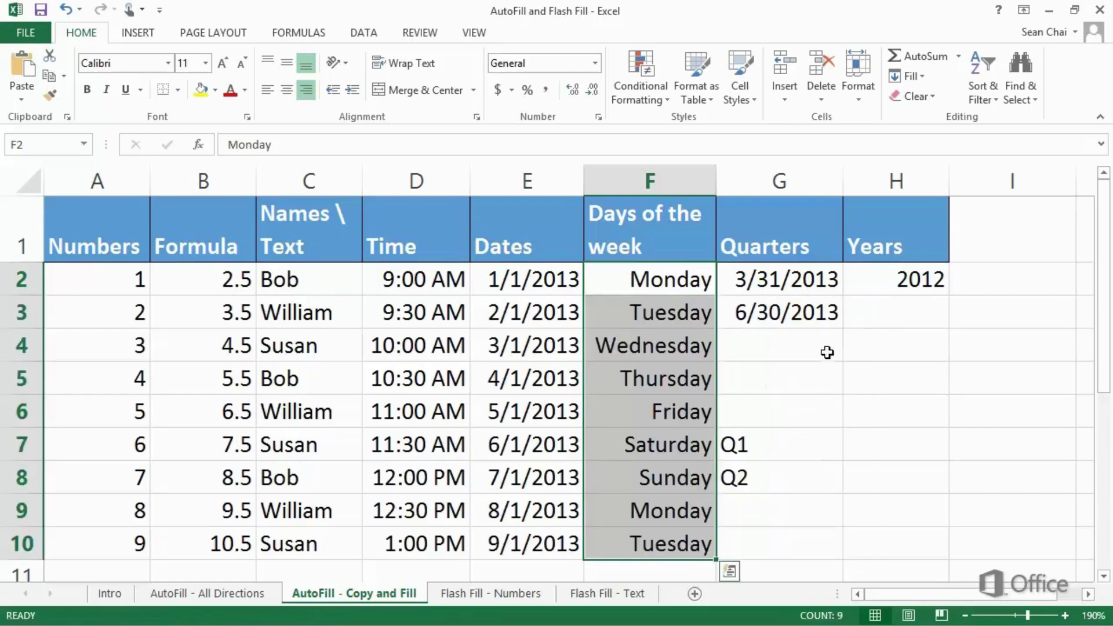
Step: In the Quarters column, use Fill Series to extend the dates in G2:G3 to G5 and Q1, Q2 in G7:G8 to G10
{"action": "left_click_drag", "start_coordinate": [817, 281], "coordinate": [834, 385]}
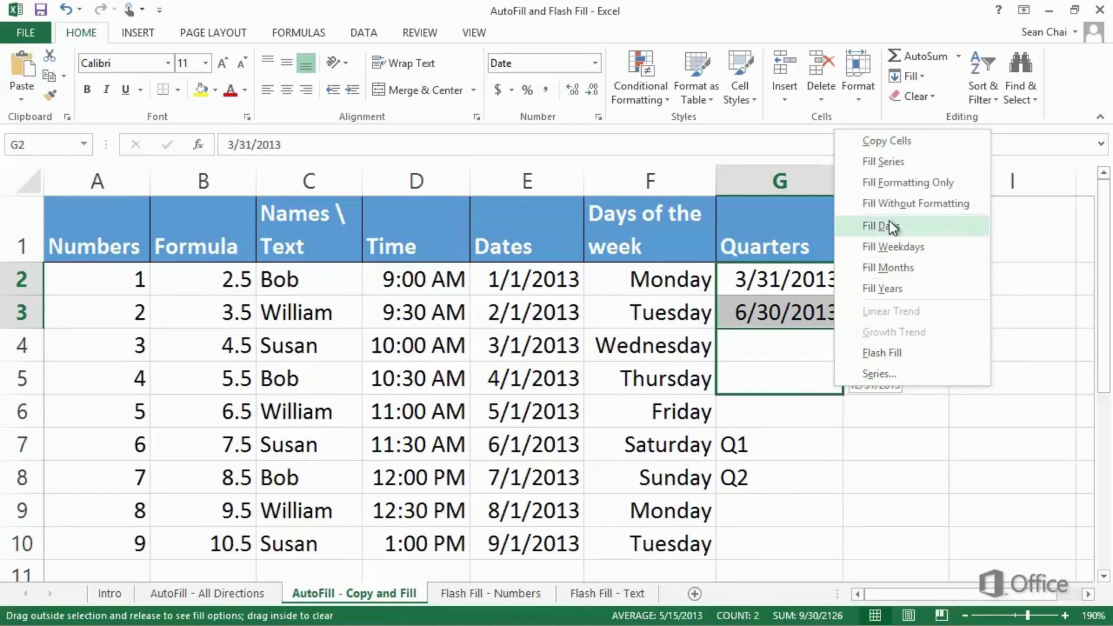
{"action": "left_click", "coordinate": [899, 162]}
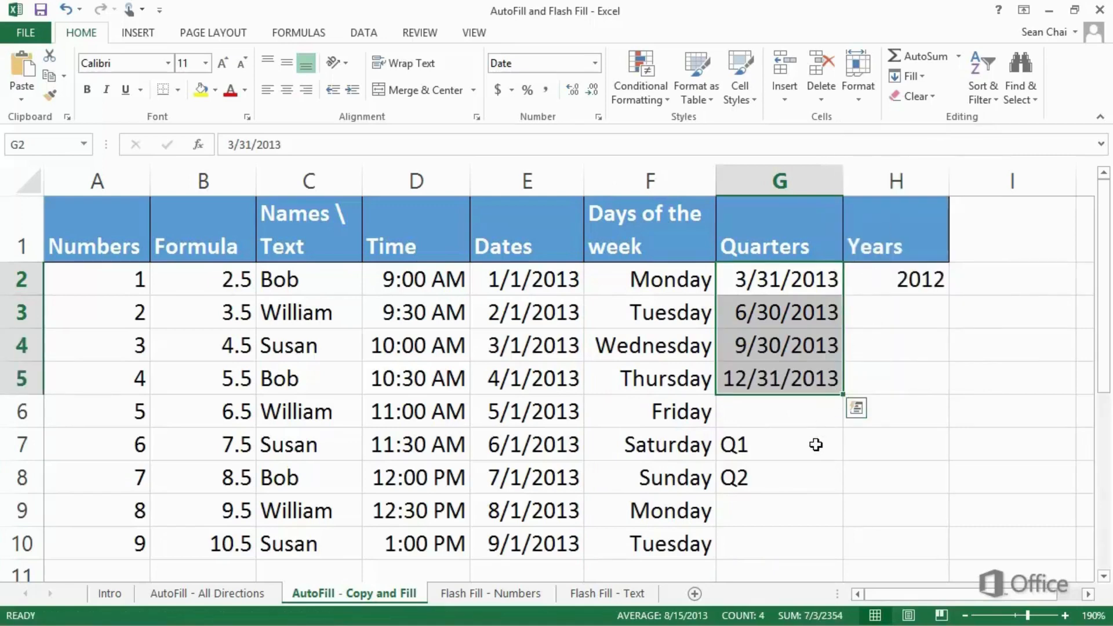
{"action": "left_click_drag", "start_coordinate": [817, 443], "coordinate": [837, 545]}
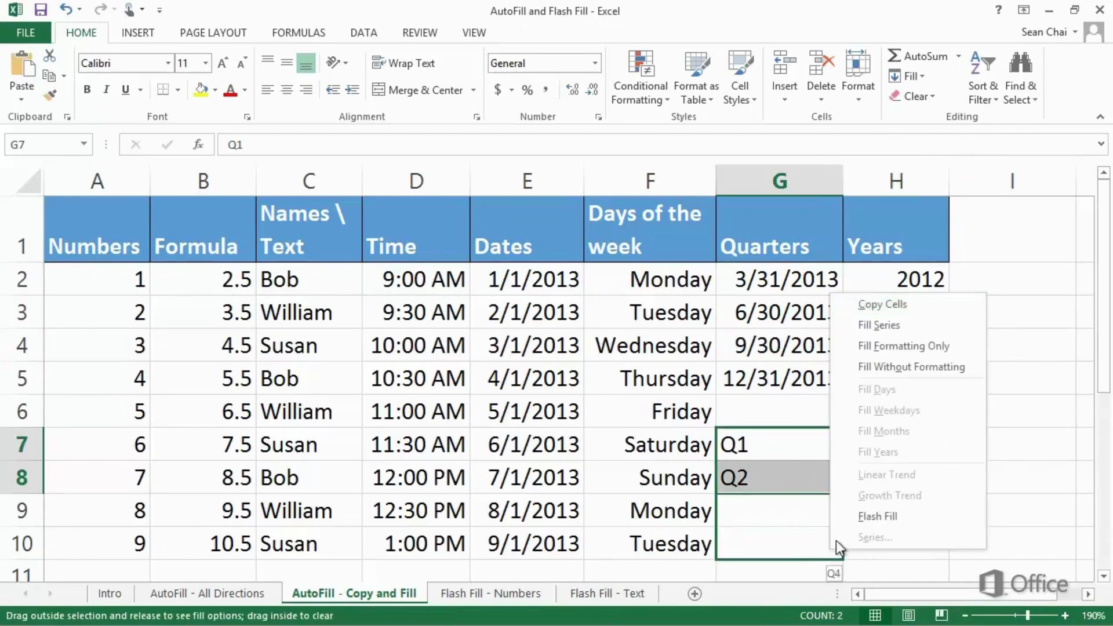
{"action": "left_click", "coordinate": [903, 331]}
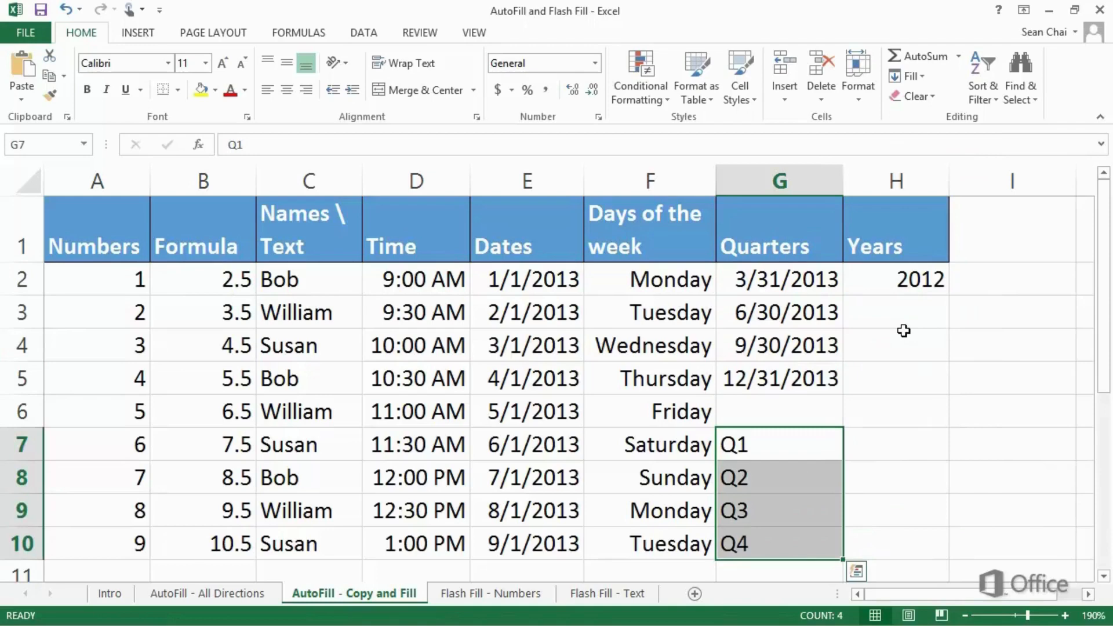
Step: Fill the Years column from 2012 in H2 down to H10 with Fill Series
{"action": "left_click", "coordinate": [924, 284]}
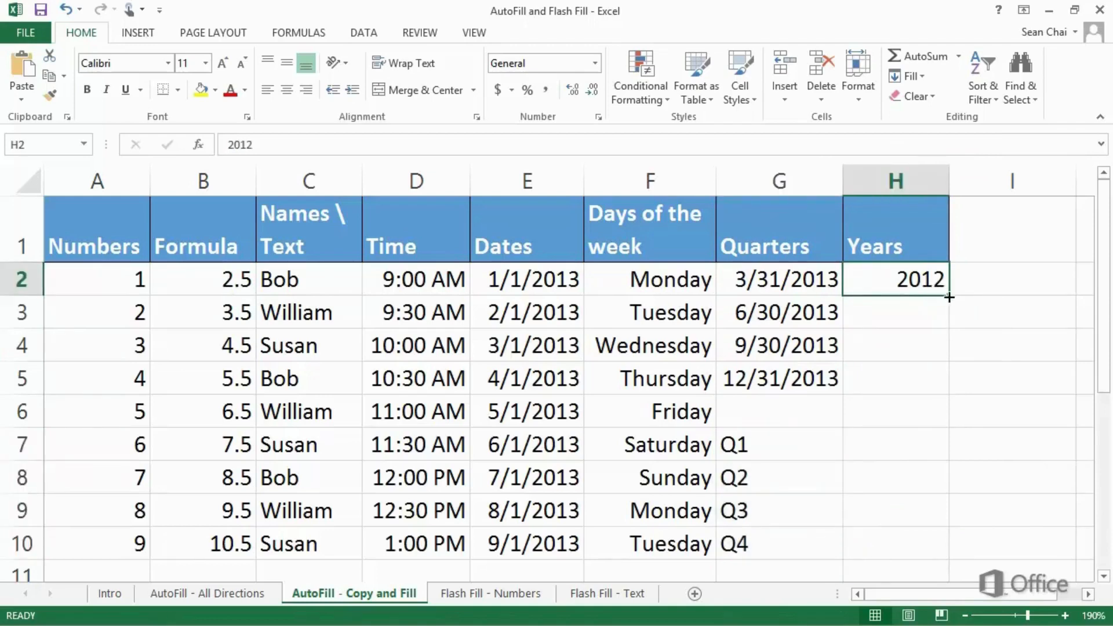
{"action": "left_click_drag", "start_coordinate": [949, 298], "coordinate": [921, 550]}
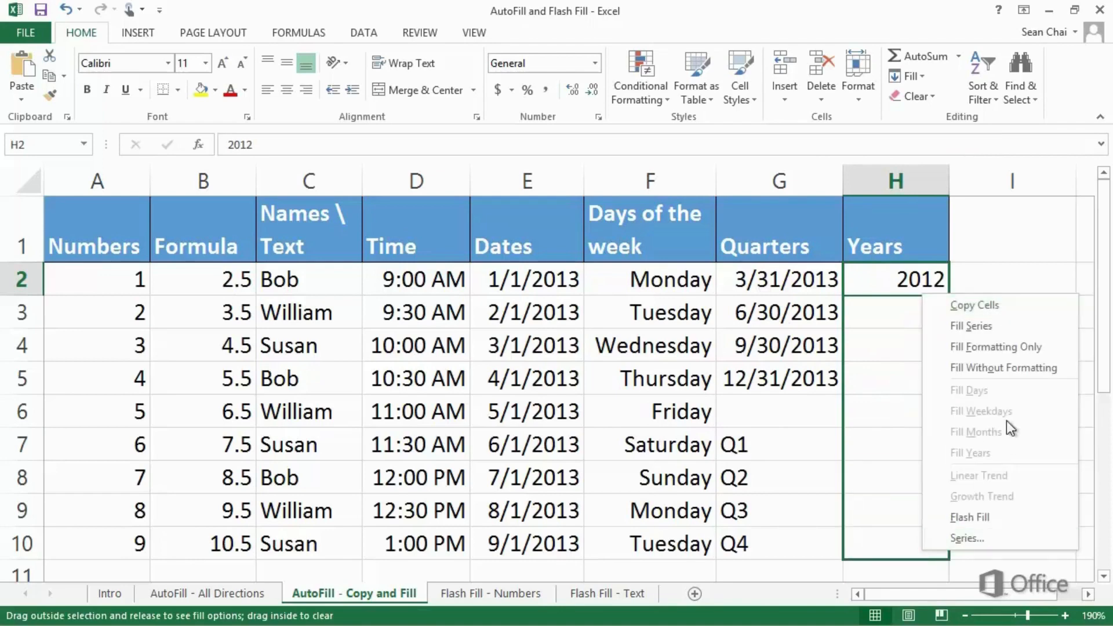
{"action": "left_click", "coordinate": [1007, 328]}
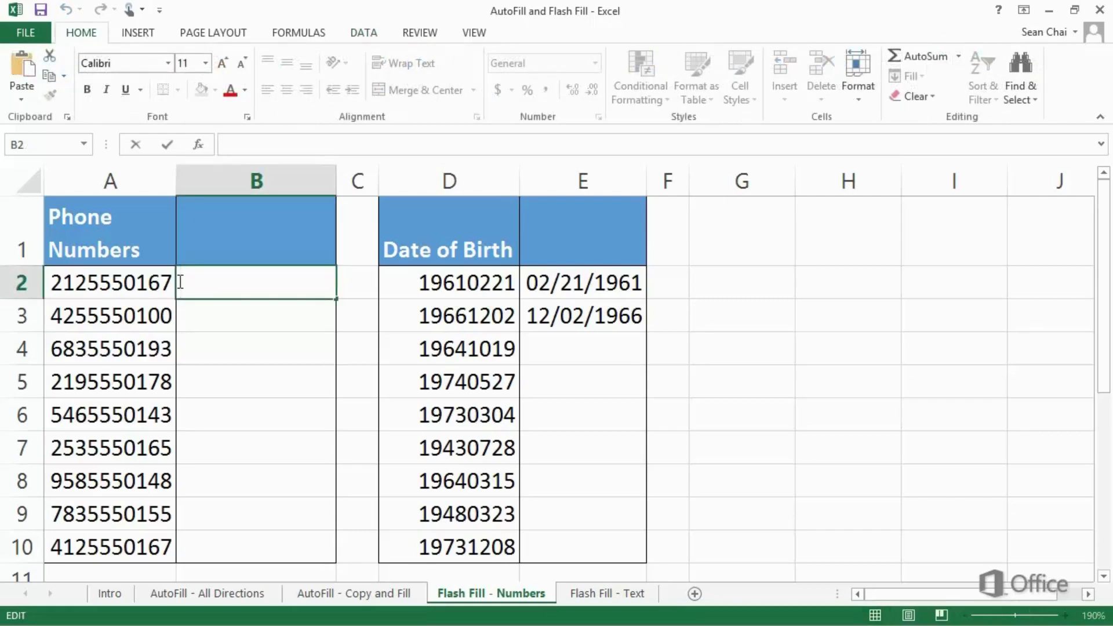
Step: On the Flash Fill - Numbers sheet, enter the first phone number in B2 with a parenthesised area code and hyphen, and accept Flash Fill through B10
{"action": "type", "text": "(212) 555-0"}
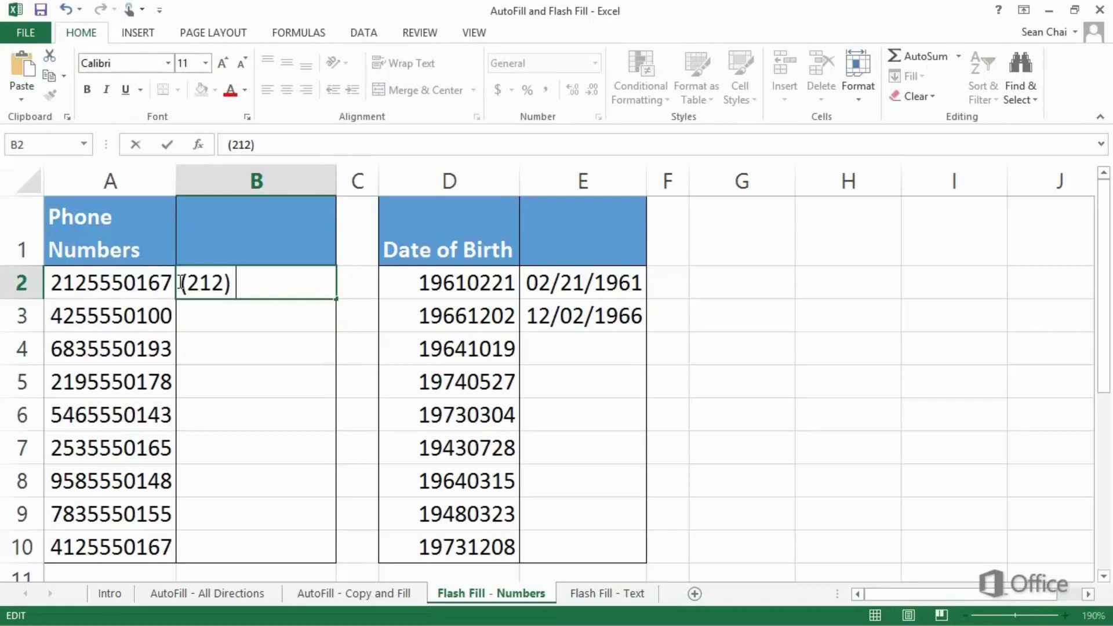
{"action": "type", "text": "167"}
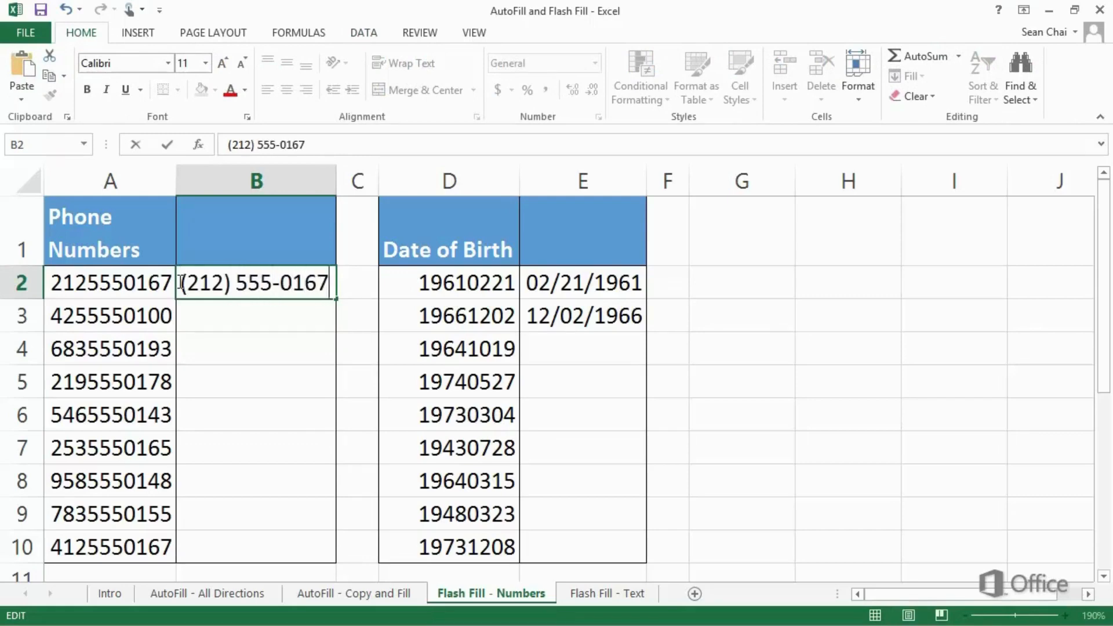
{"action": "key", "text": "Return"}
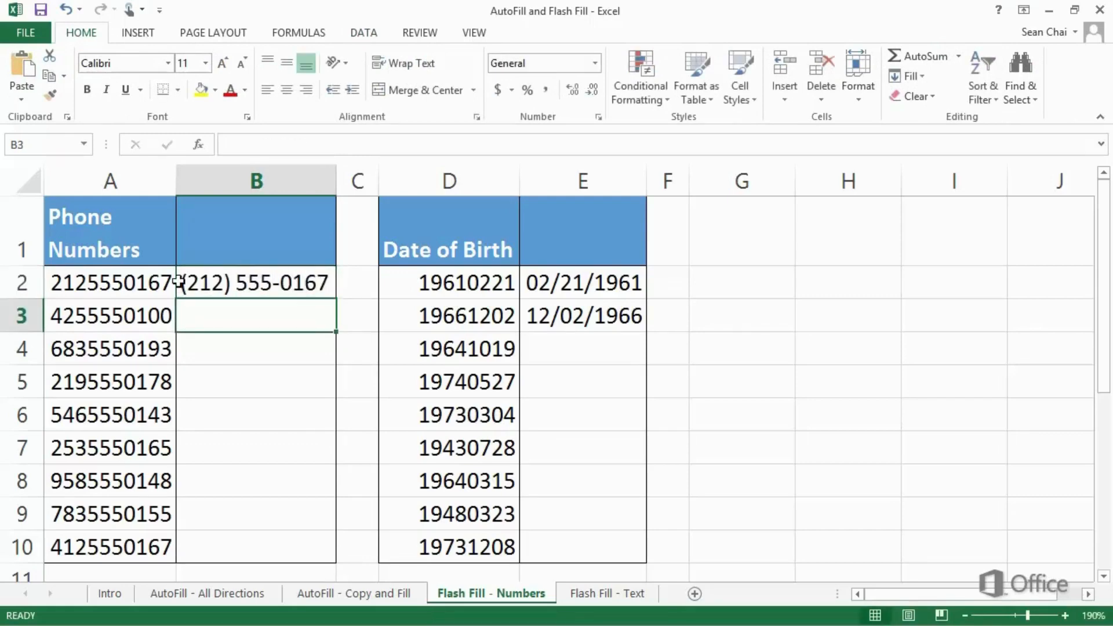
{"action": "type", "text": "(425) 555-0100"}
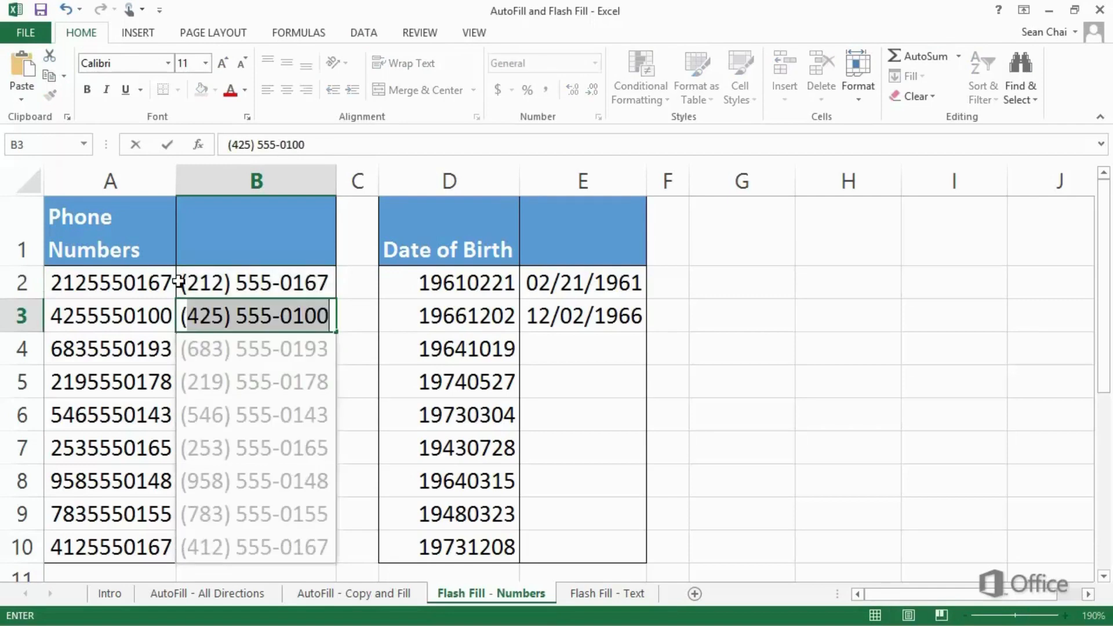
{"action": "key", "text": "Return"}
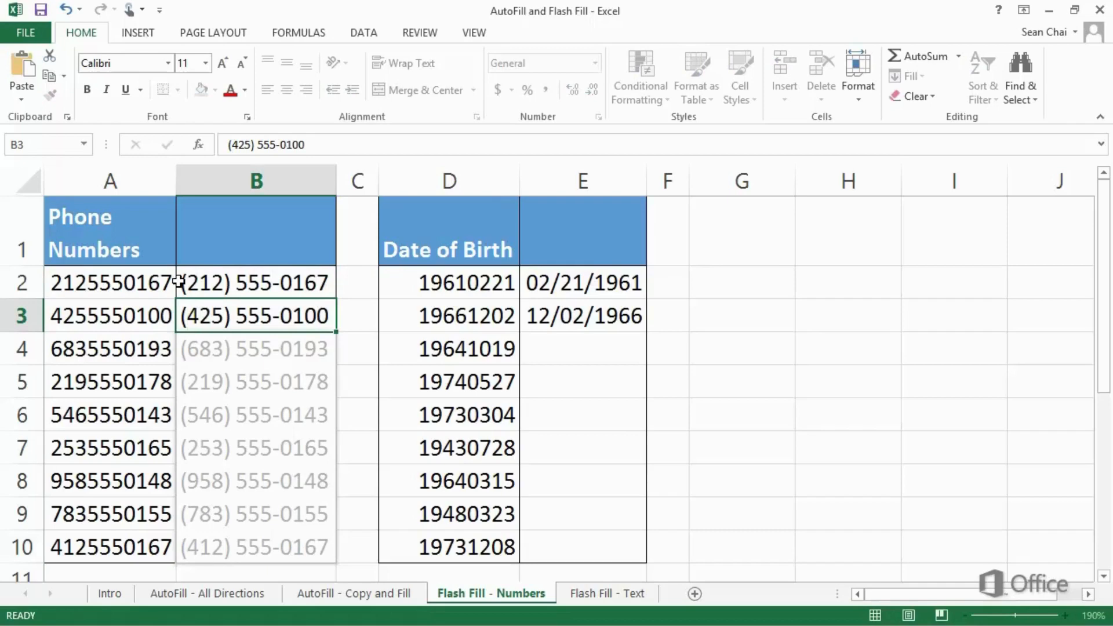
{"action": "key", "text": "Return"}
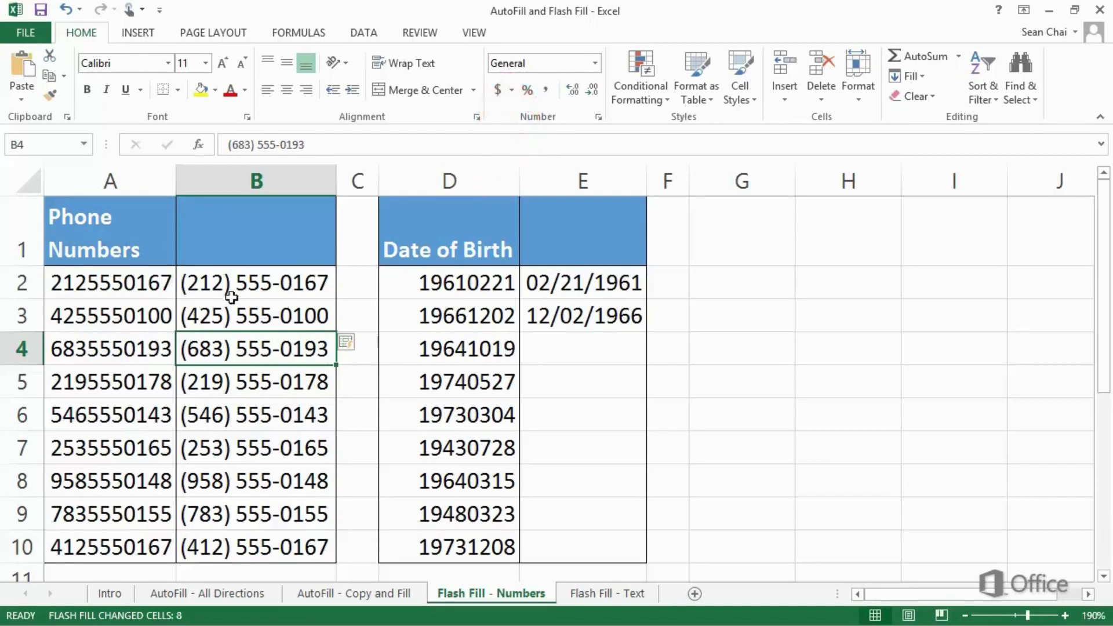
Step: Try Flash Fill on the dates of birth from E2:E3 down to E10, and undo the fill
{"action": "left_click", "coordinate": [439, 347]}
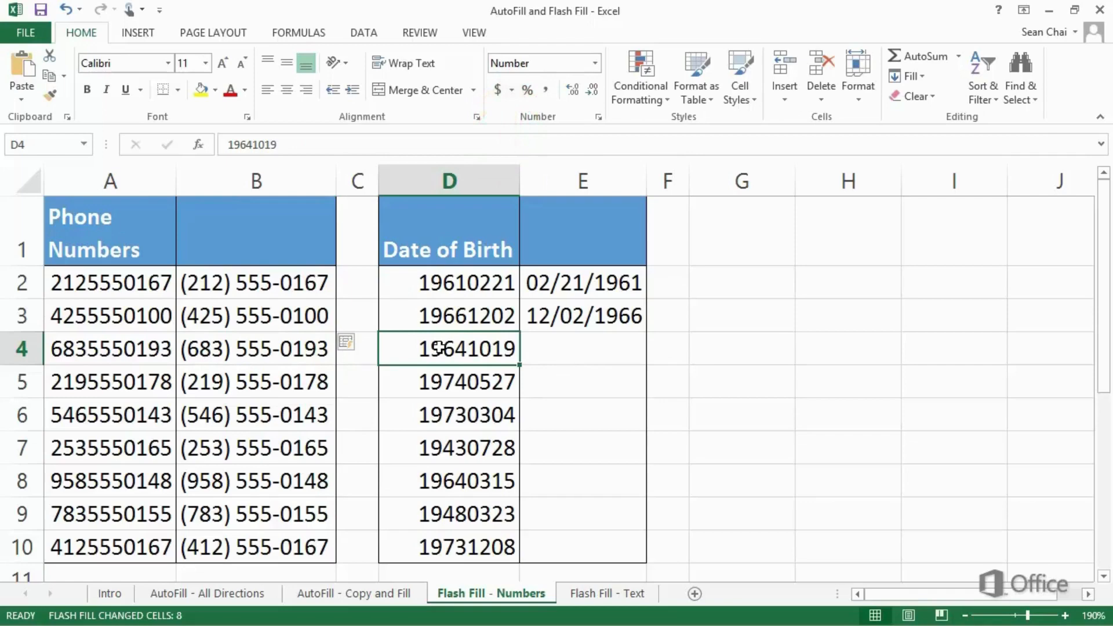
{"action": "left_click_drag", "start_coordinate": [590, 283], "coordinate": [638, 560]}
{"action": "left_click", "coordinate": [671, 517]}
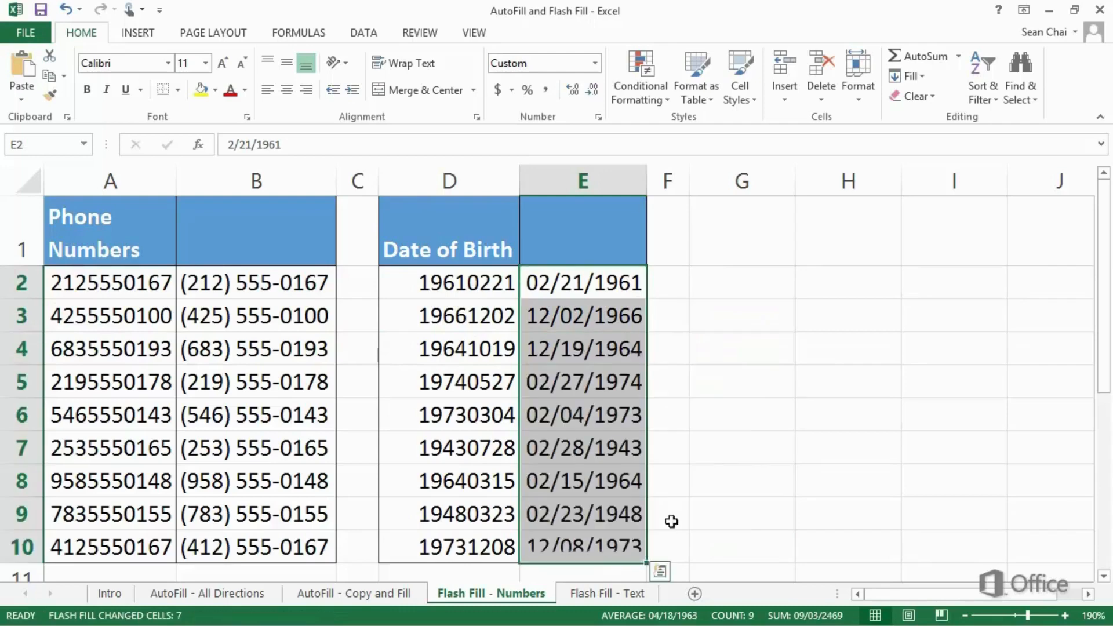
{"action": "left_click", "coordinate": [673, 539]}
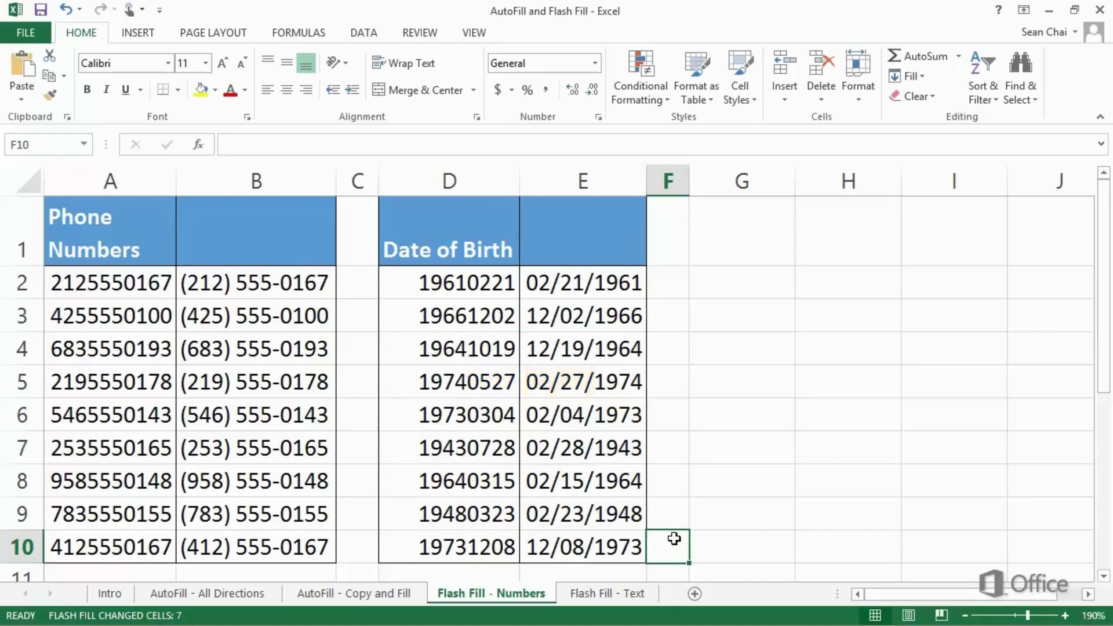
{"action": "key", "text": "ctrl+z"}
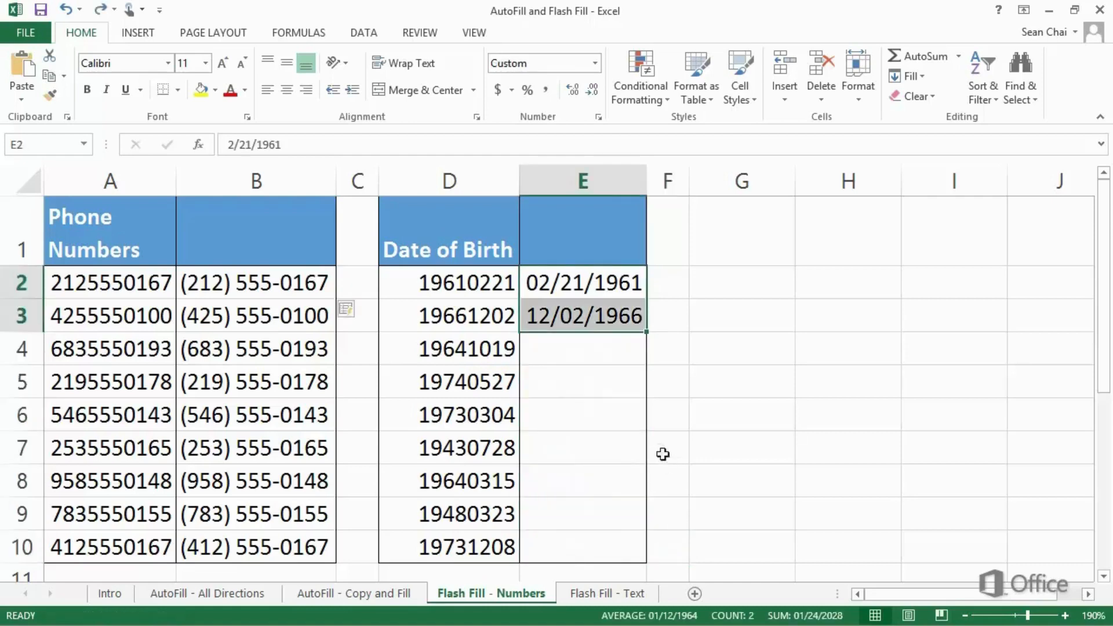
Step: Enter the date of birth from D4 in E4 in month/day/year format as a third example
{"action": "left_click", "coordinate": [590, 352]}
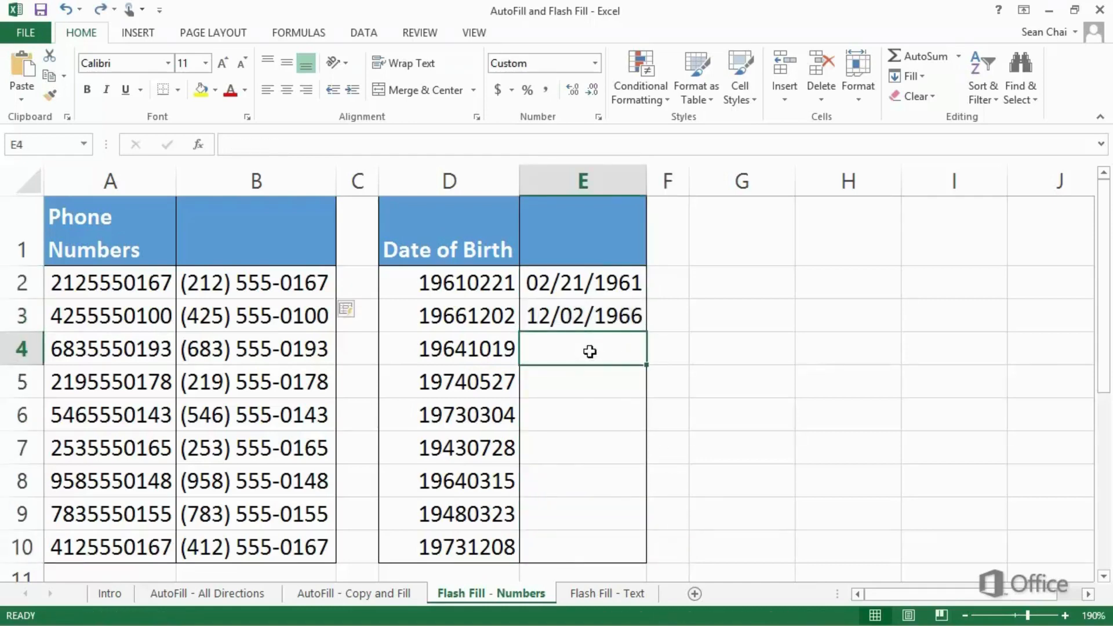
{"action": "type", "text": "1"}
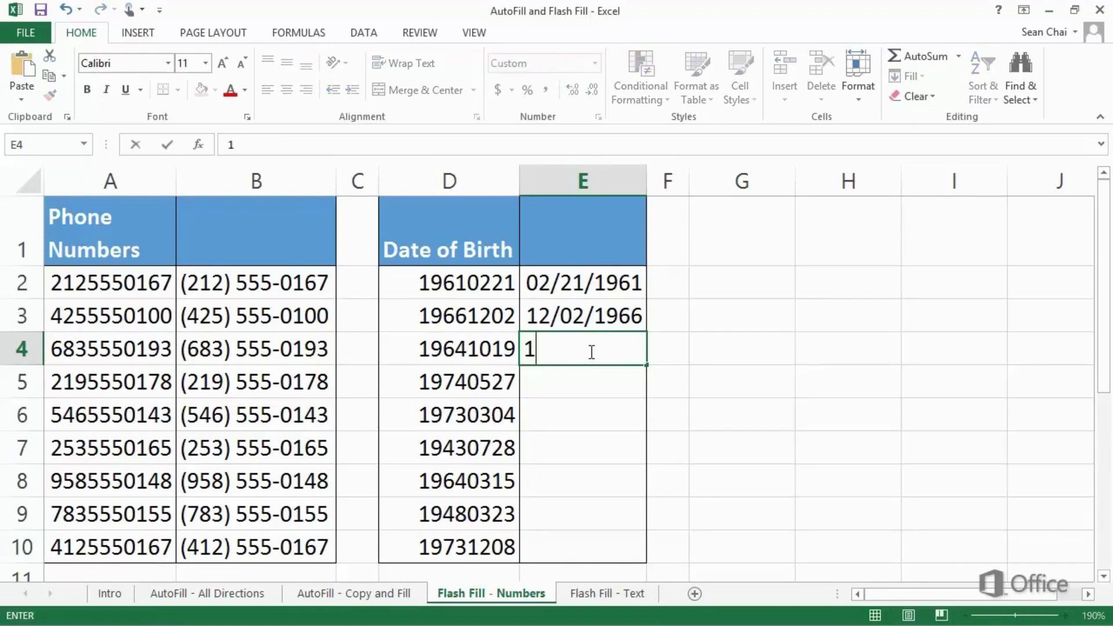
{"action": "type", "text": "0/19"}
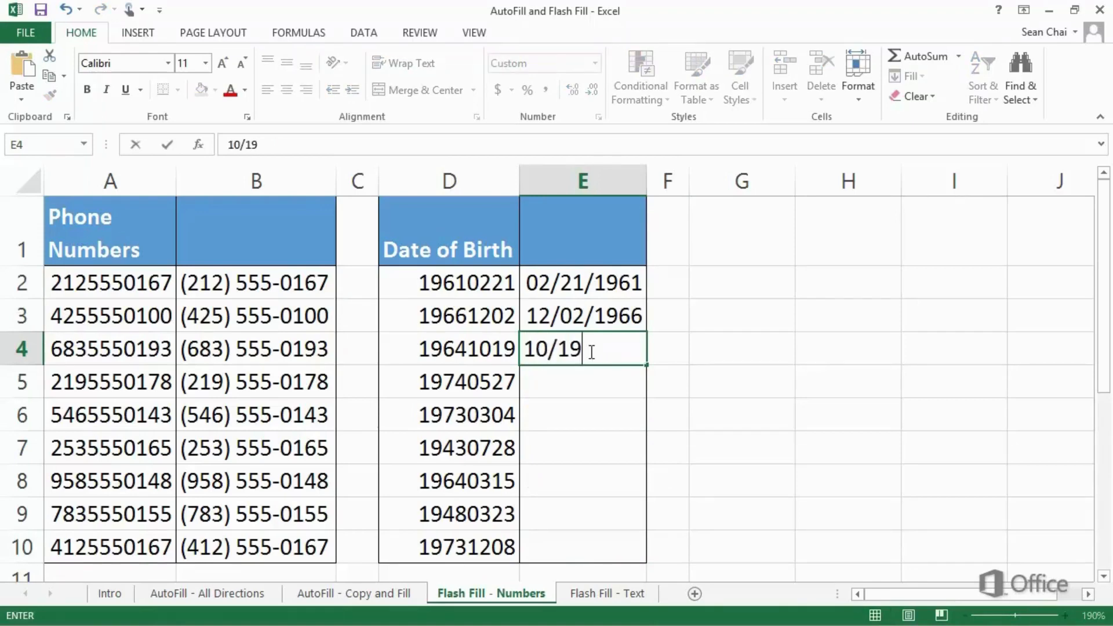
{"action": "type", "text": "/1964"}
{"action": "key", "text": "Return"}
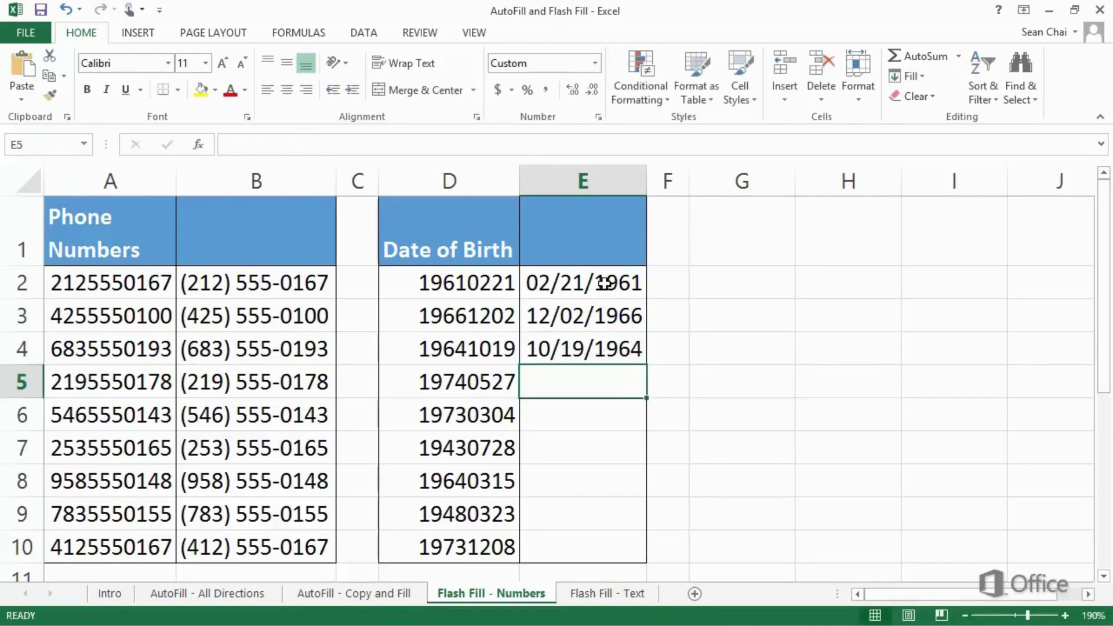
Step: Flash Fill the range E2:E10 from the three example dates of birth
{"action": "left_click_drag", "start_coordinate": [605, 283], "coordinate": [589, 549]}
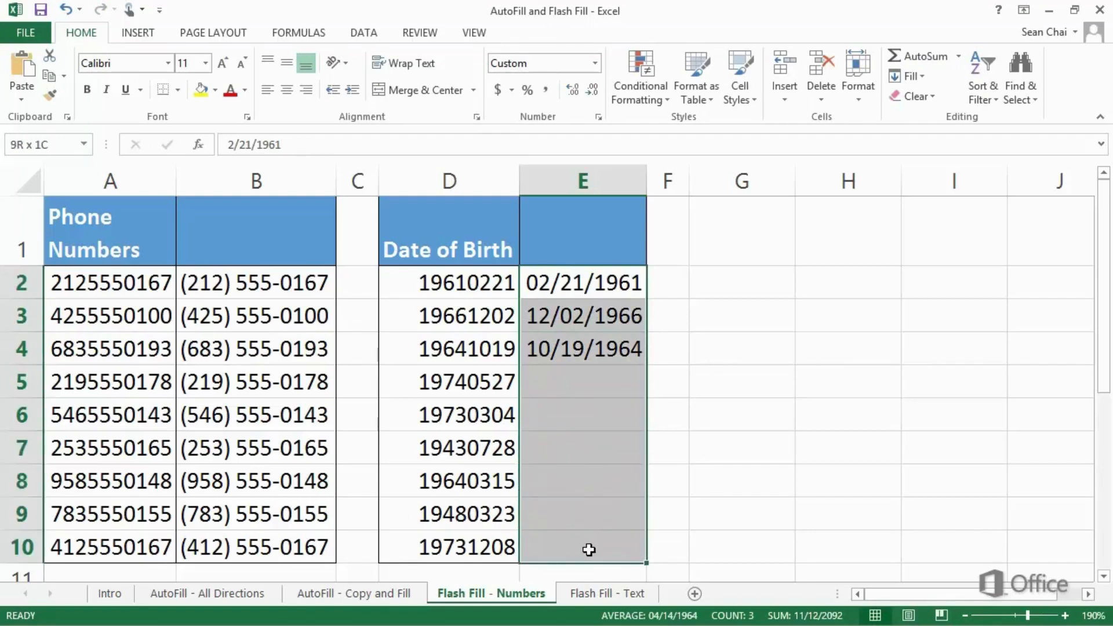
{"action": "left_click_drag", "start_coordinate": [589, 548], "coordinate": [587, 542]}
{"action": "left_click", "coordinate": [373, 35]}
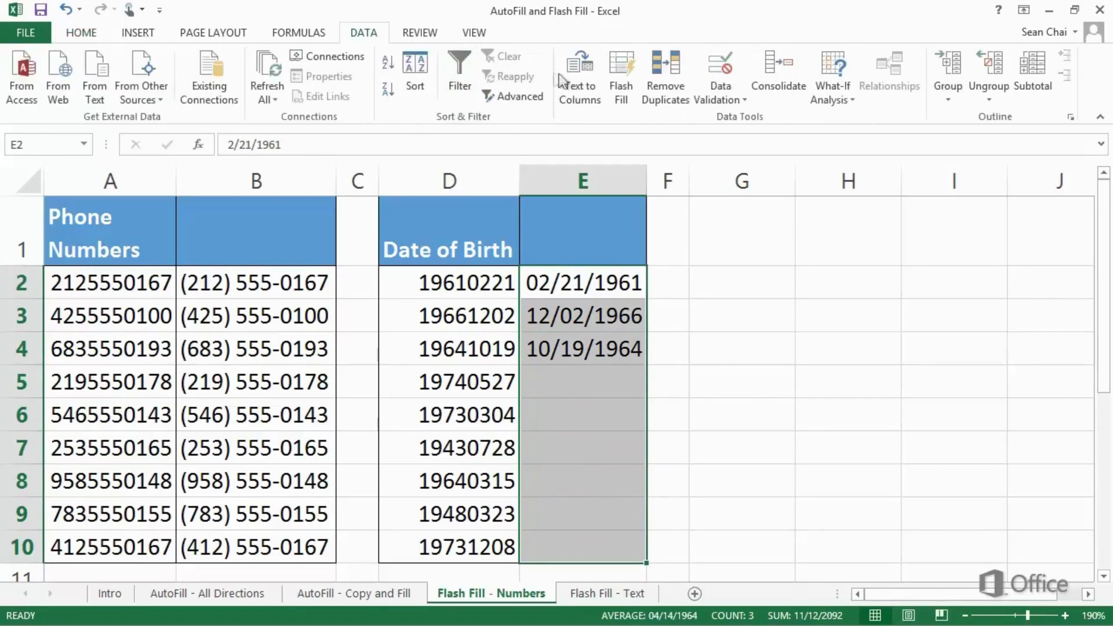
{"action": "left_click", "coordinate": [613, 78]}
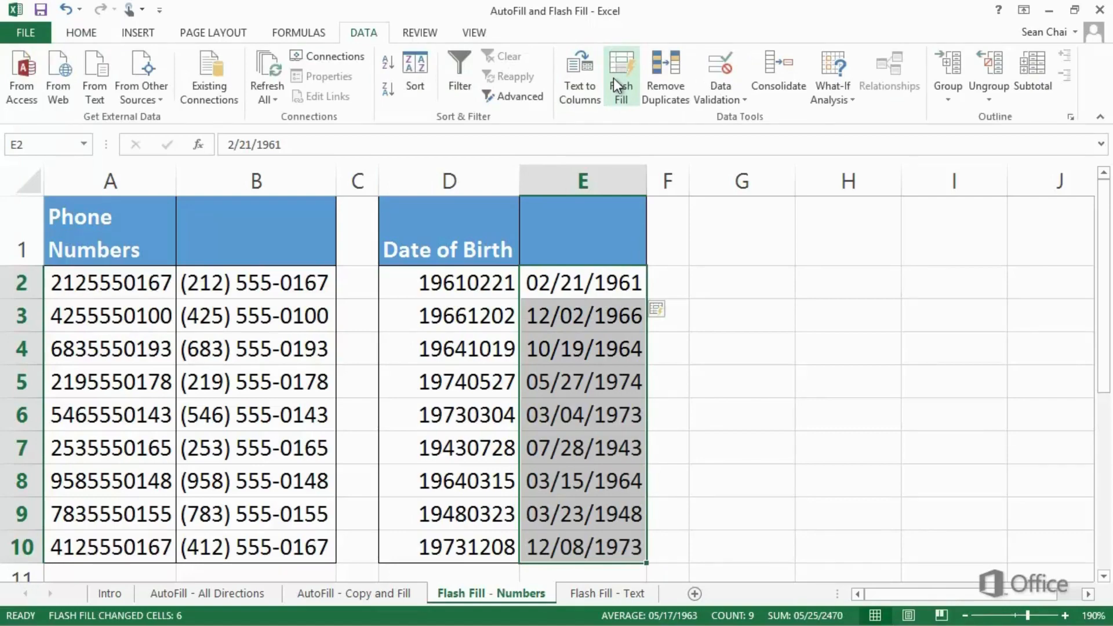
Step: On the Flash Fill - Text sheet, enter row 2's name in D2 as "Last, First M." with proper capitalization, and accept Flash Fill from D3 through D10
{"action": "key", "text": "ctrl+Page_Down"}
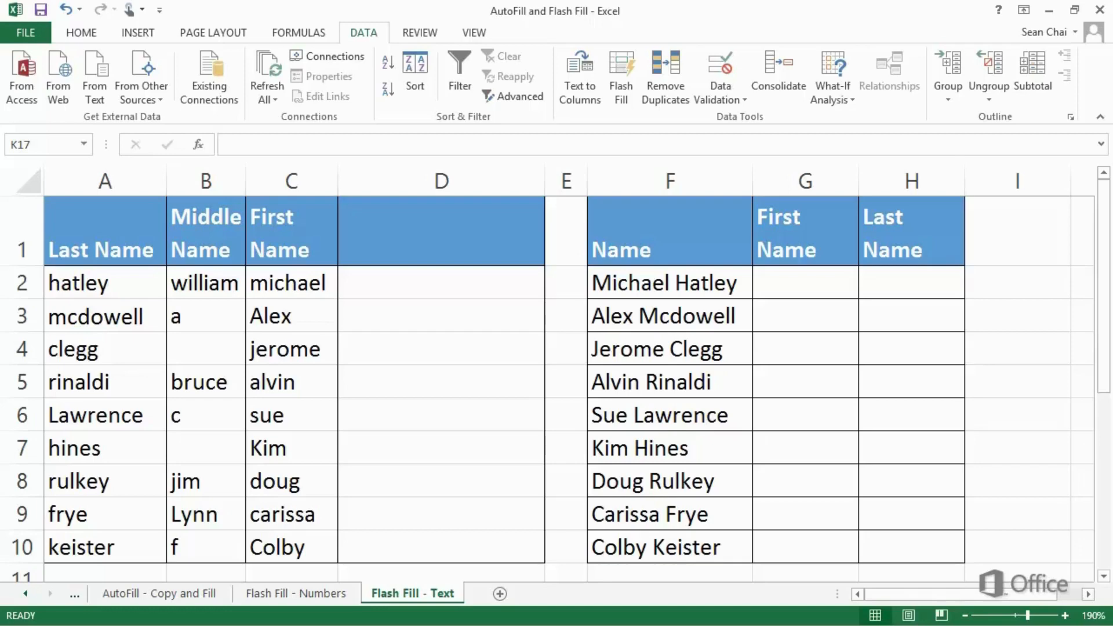
{"action": "left_click", "coordinate": [344, 283]}
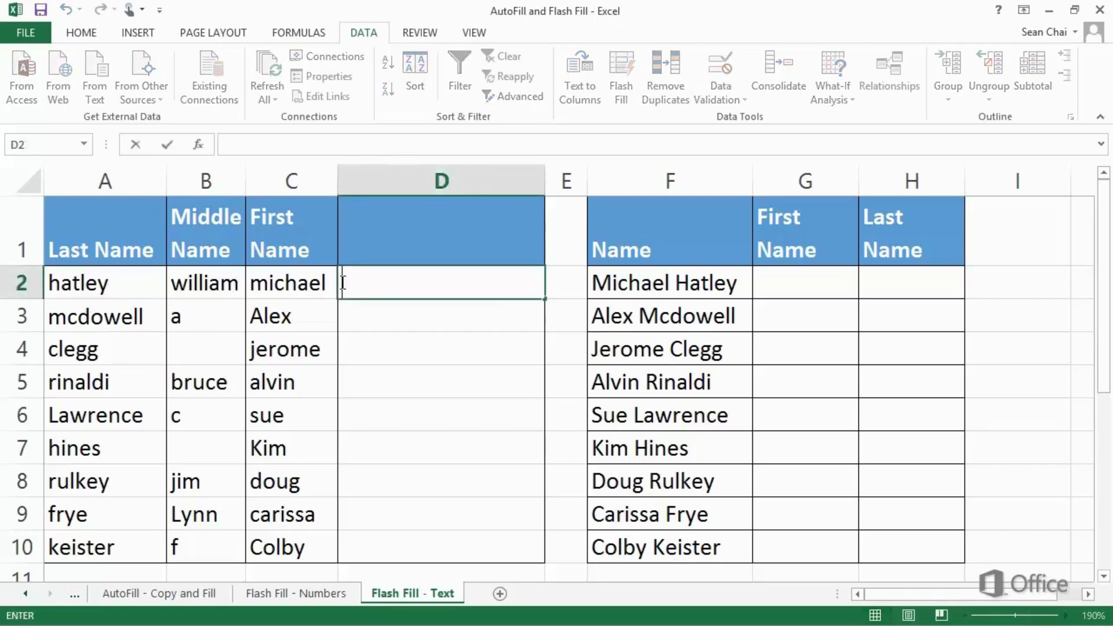
{"action": "type", "text": "Hatley,"}
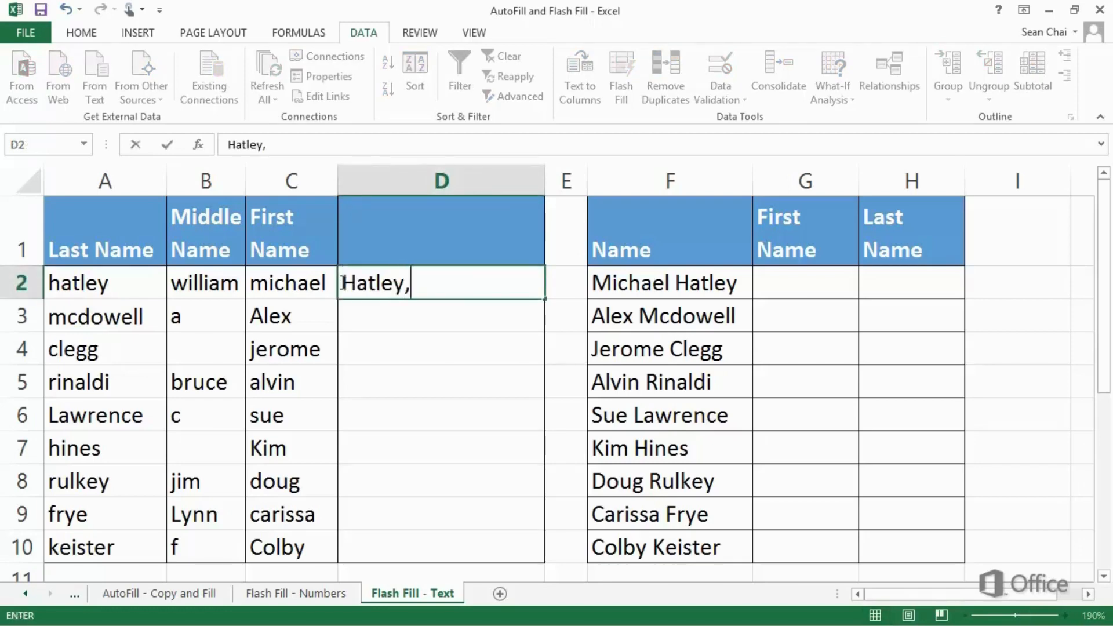
{"action": "type", "text": " Micha"}
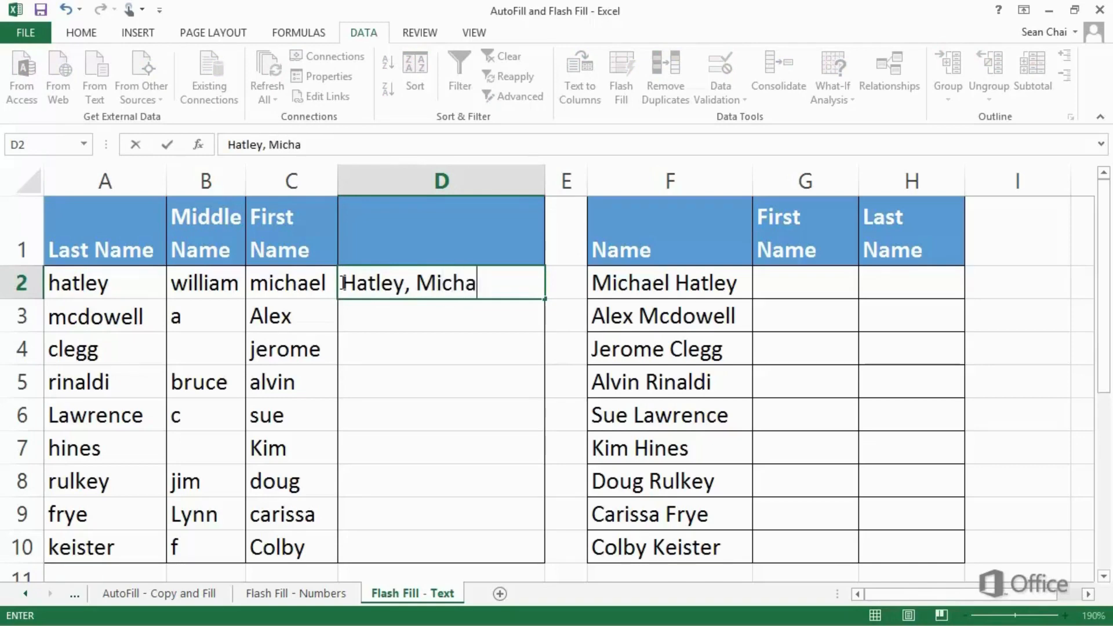
{"action": "type", "text": "el W."}
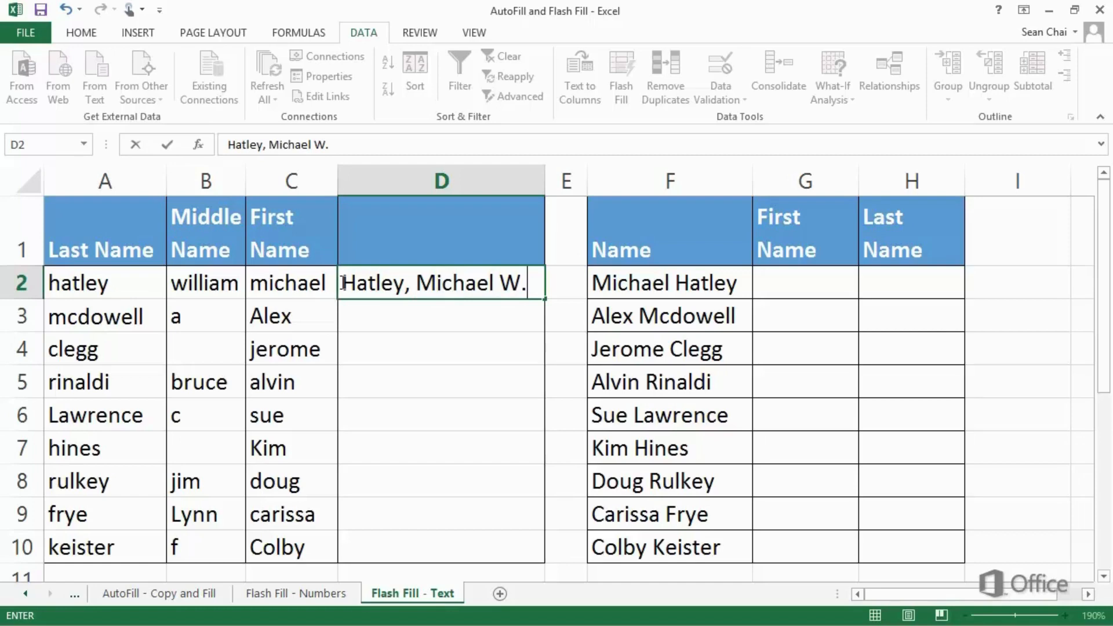
{"action": "key", "text": "Return"}
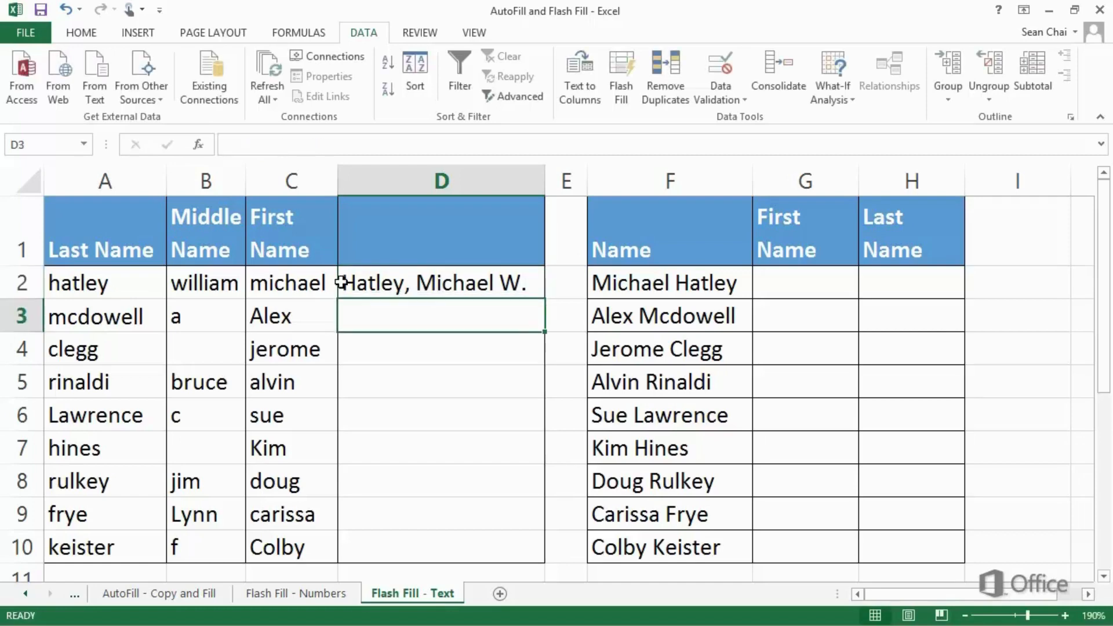
{"action": "type", "text": "M"}
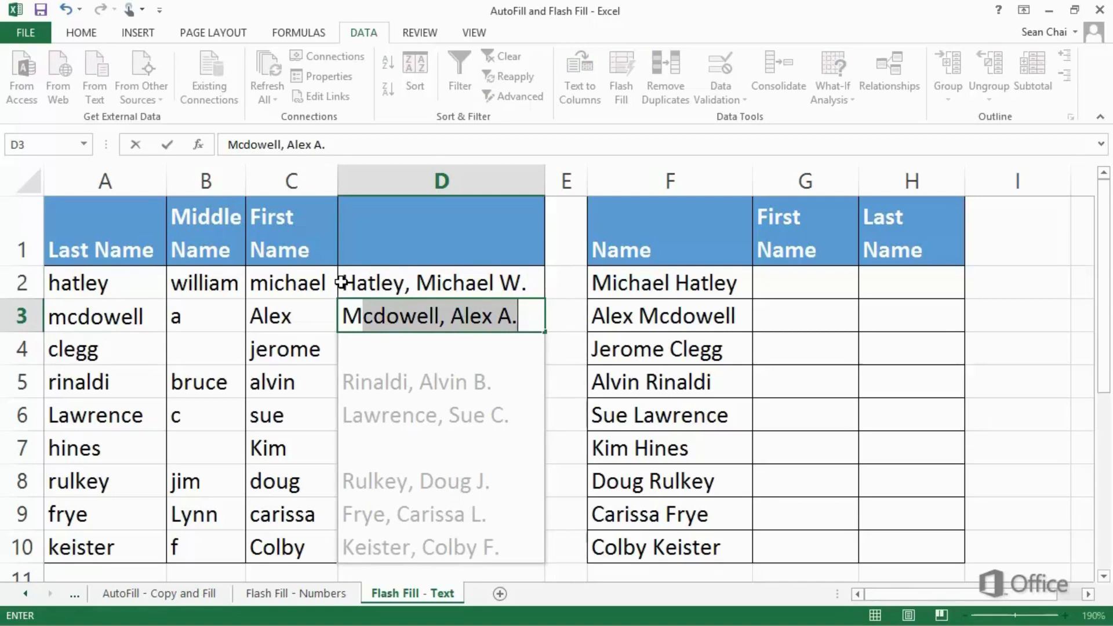
{"action": "key", "text": "Return"}
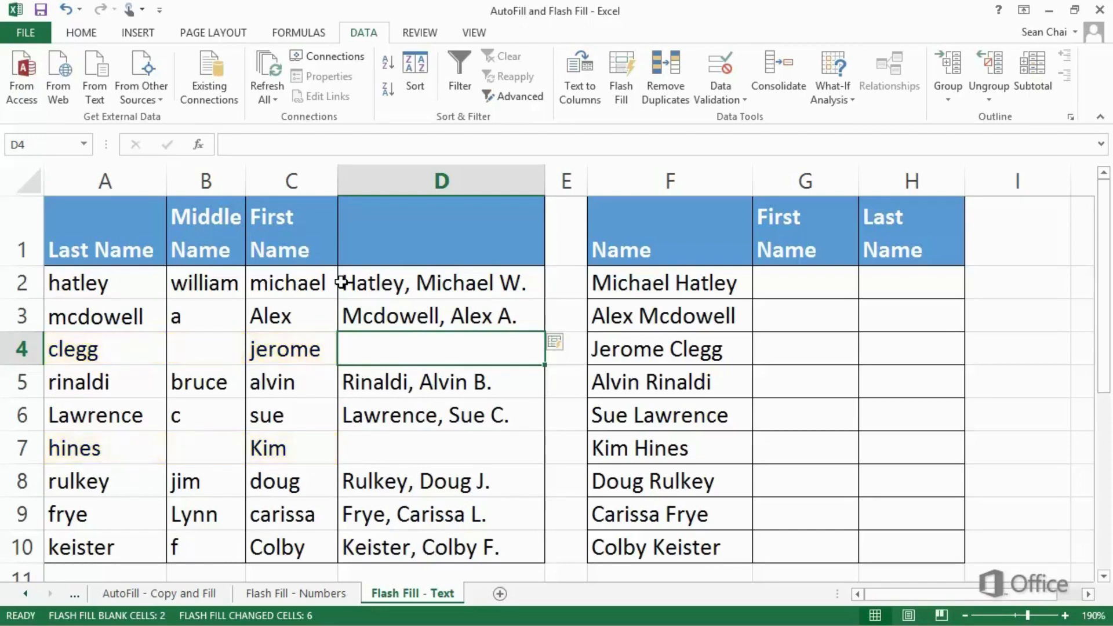
Step: Enter row 4's name in D4 as capitalized last name, comma and first name, as the pattern for rows without a middle name
{"action": "type", "text": "Cle"}
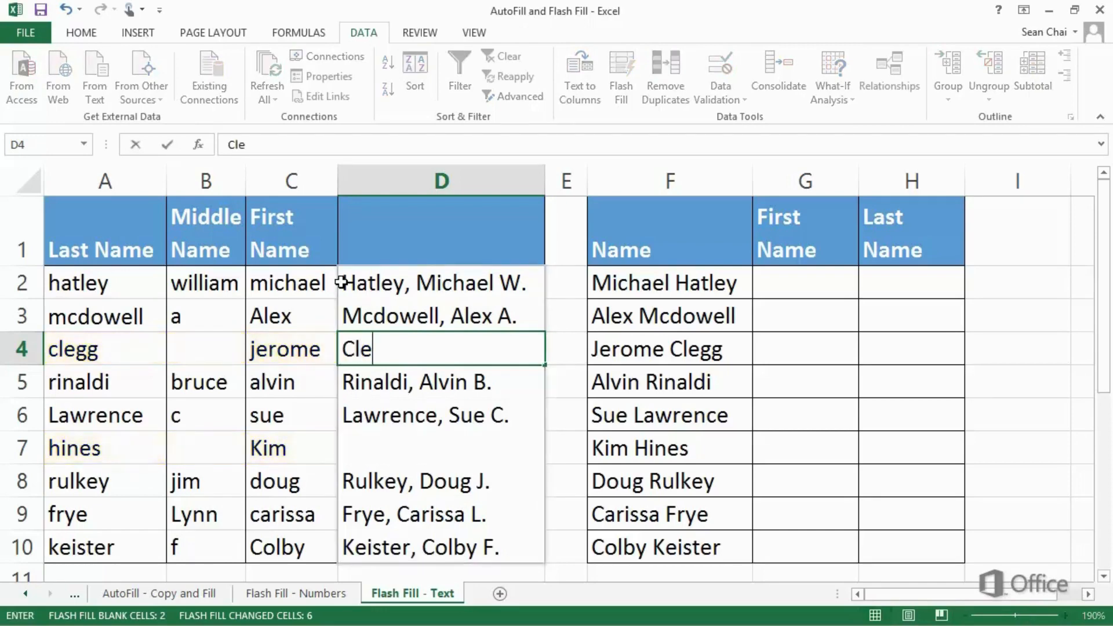
{"action": "type", "text": "gg, Jerome"}
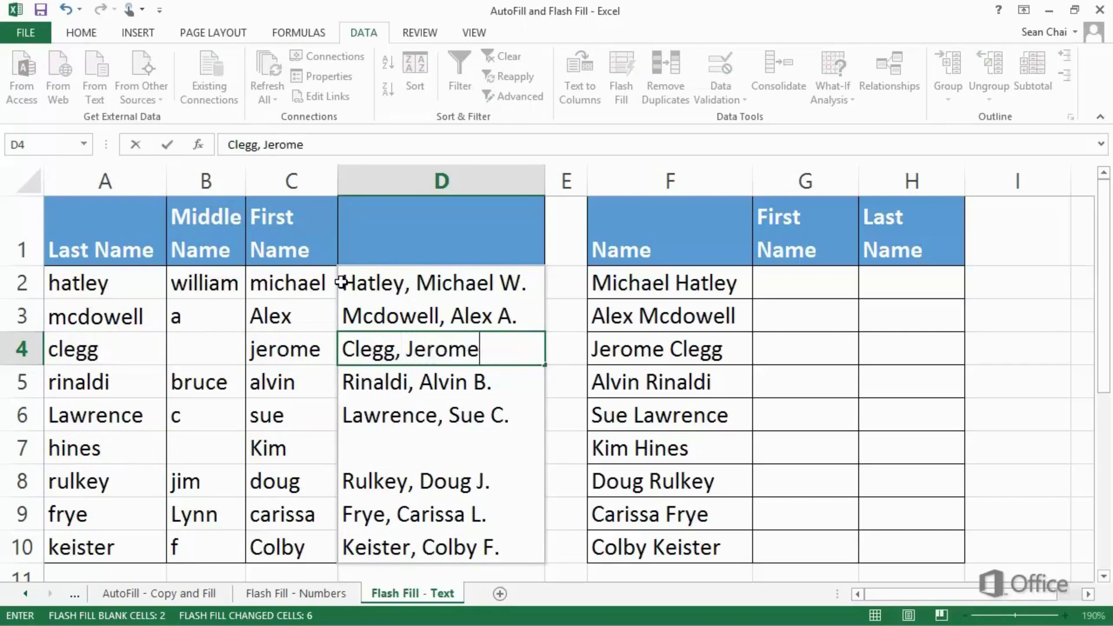
{"action": "key", "text": "Return"}
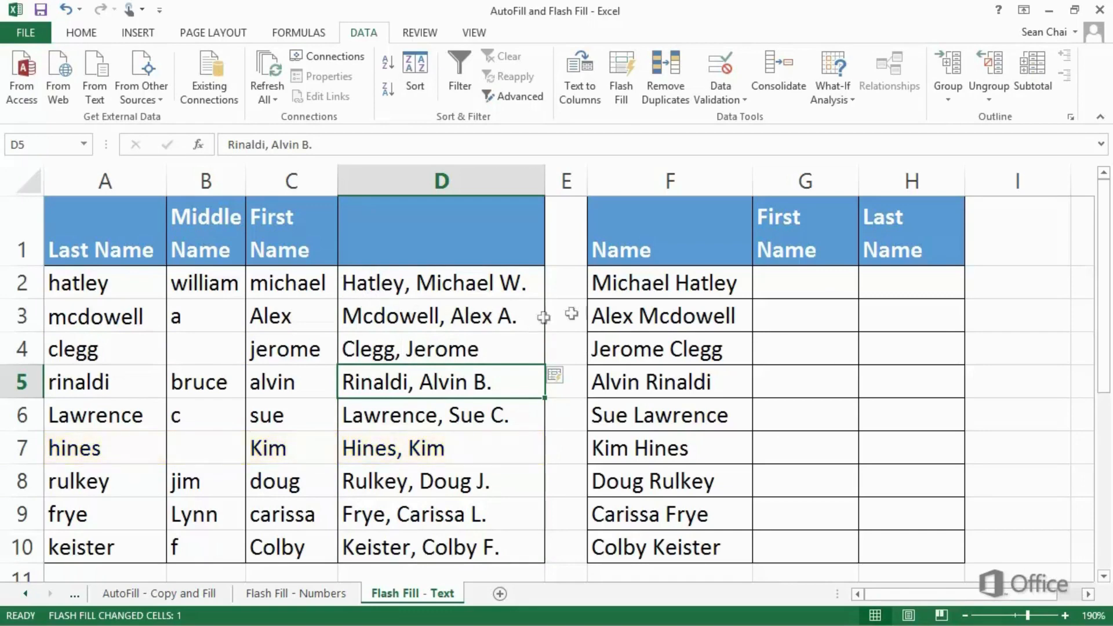
Step: Enter the first name from F2 in G2, start the next one in G3, and accept Flash Fill through G10
{"action": "left_click", "coordinate": [764, 284]}
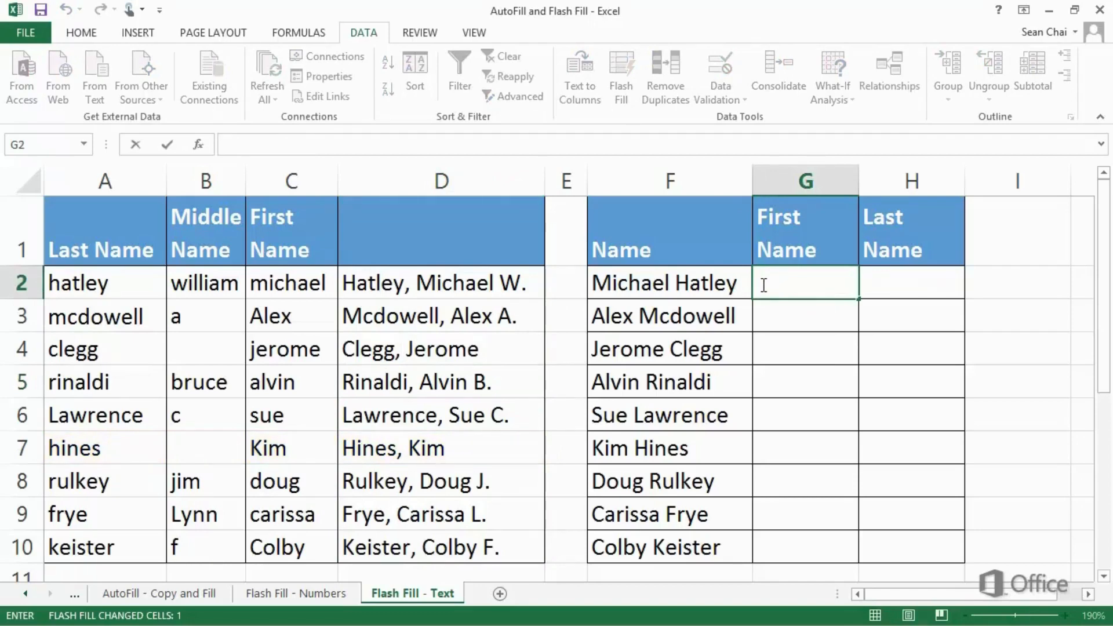
{"action": "type", "text": "Michael"}
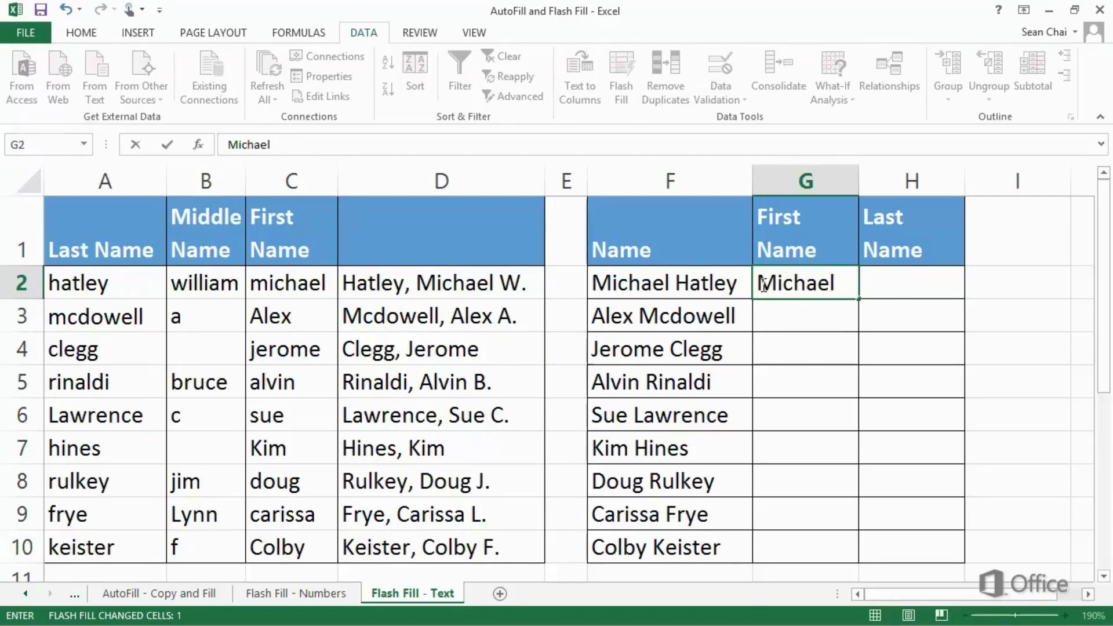
{"action": "key", "text": "Return"}
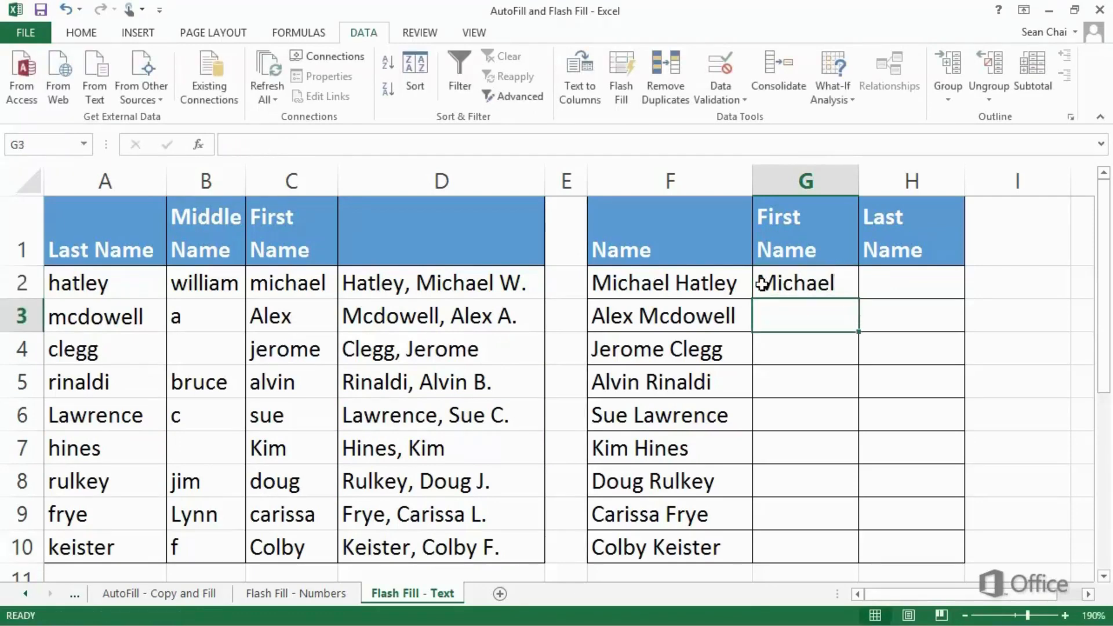
{"action": "type", "text": "Alex"}
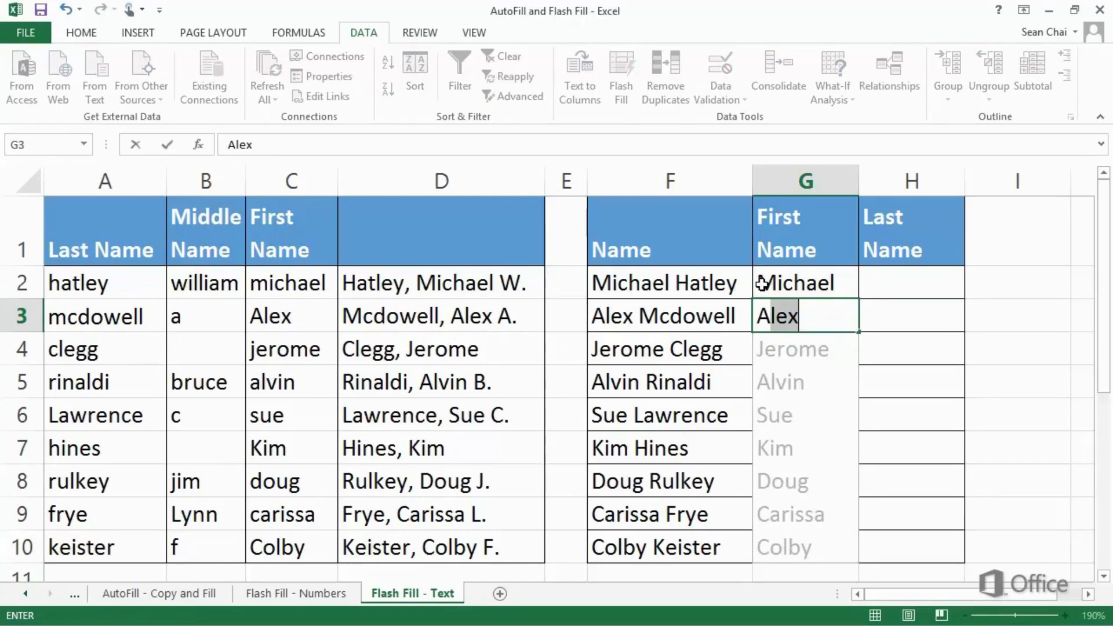
{"action": "key", "text": "Return"}
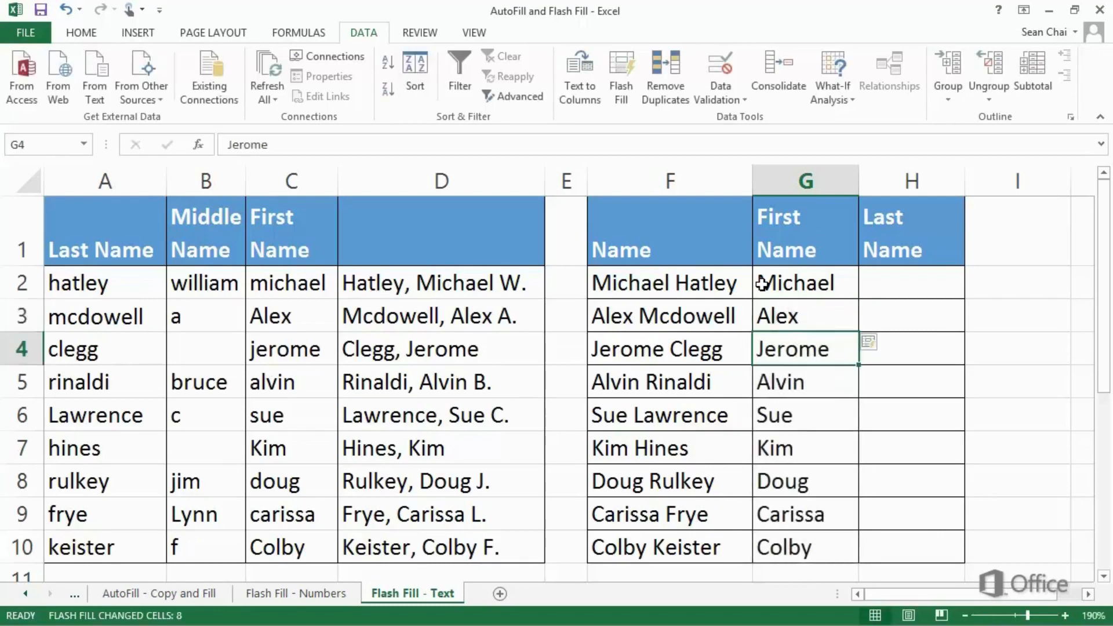